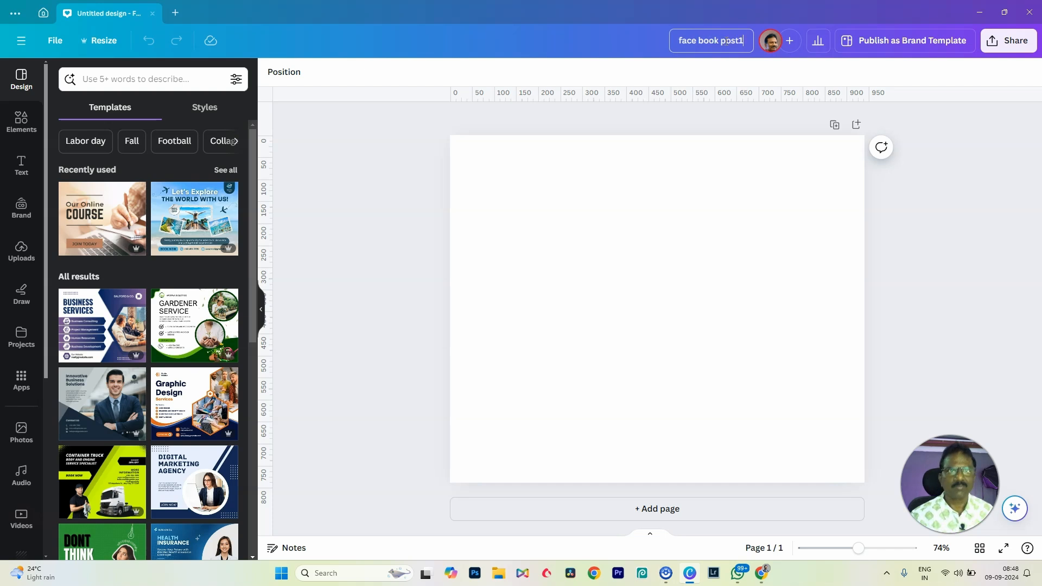
Step: Apply the recently used "Brown Online Course Facebook Post" template to the blank page
left_click(658, 265)
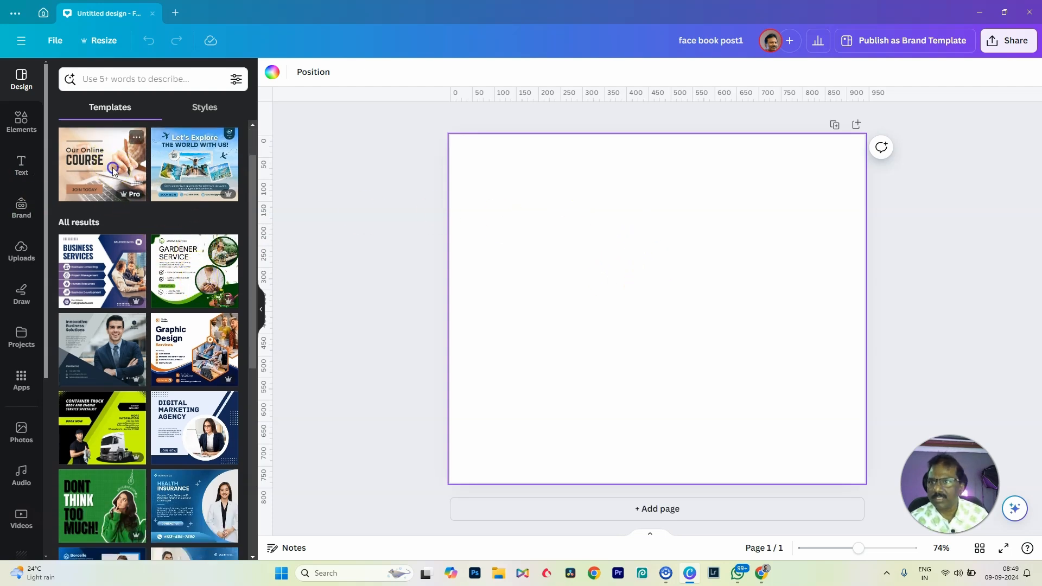
left_click(114, 187)
left_click(623, 296)
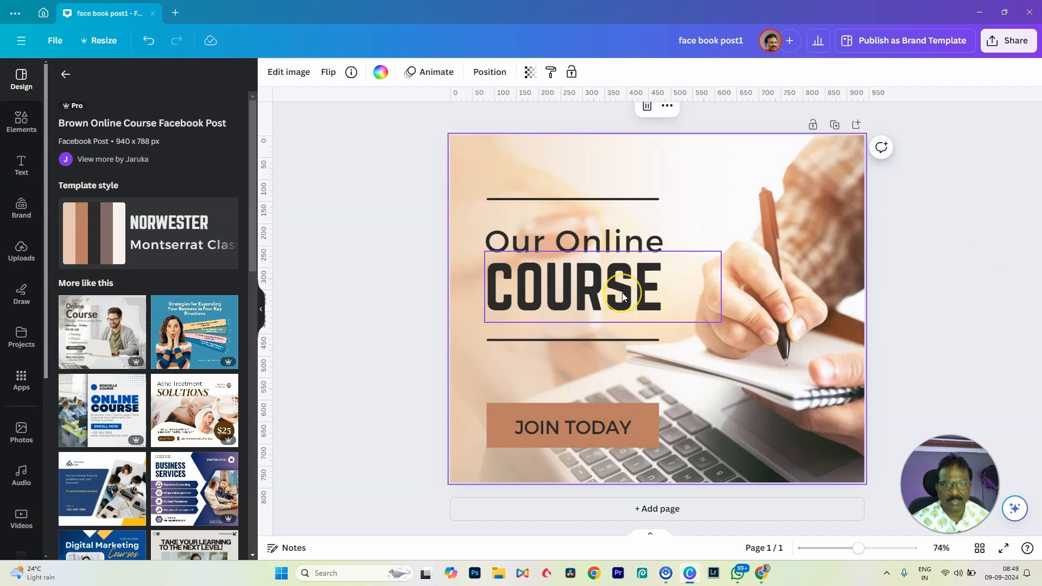
Step: Delete the horizontal line above the "Our Online" text
left_click(620, 296)
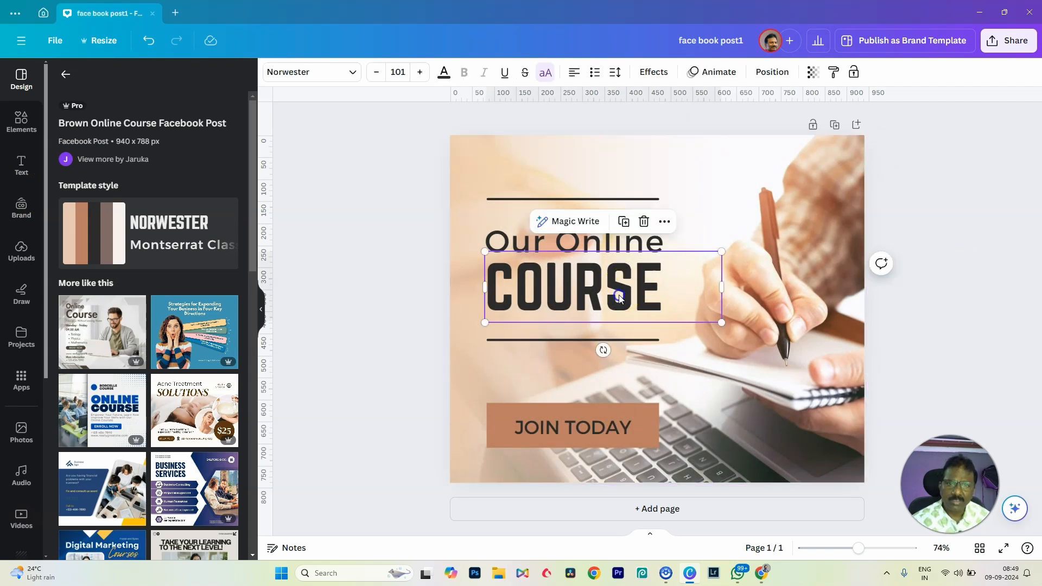
left_click(630, 244)
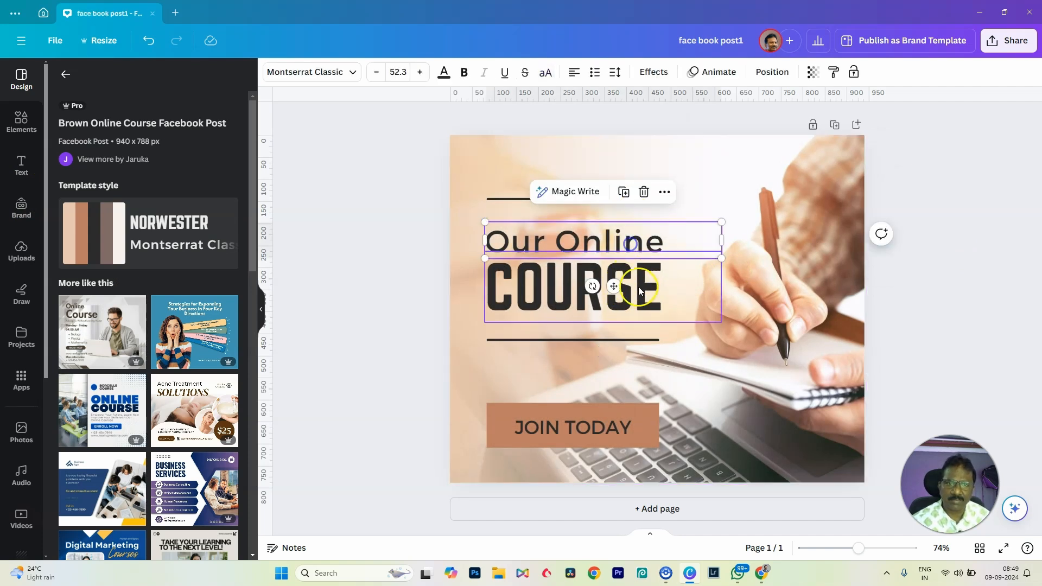
left_click(637, 288)
left_click(627, 251)
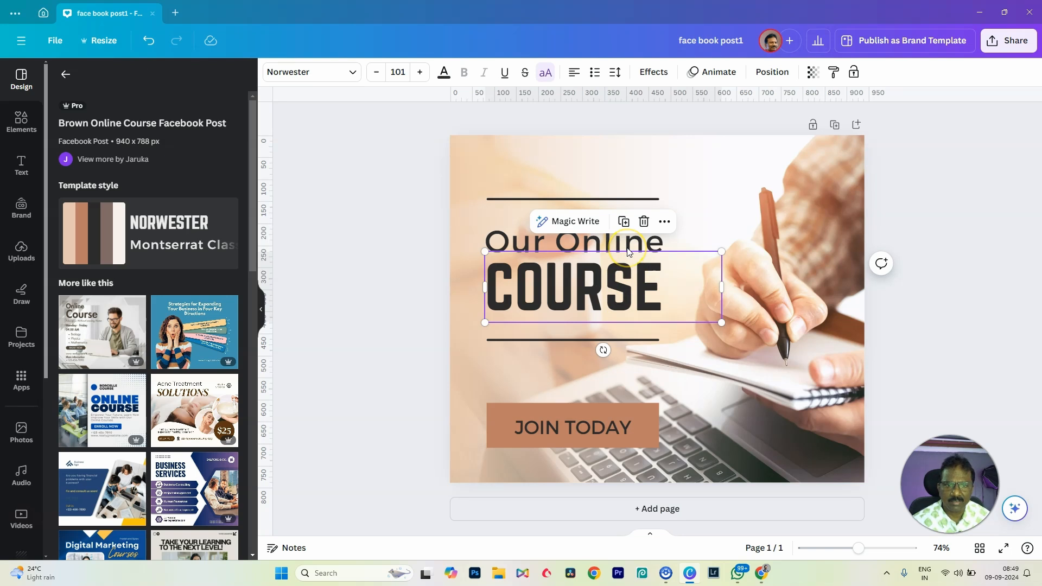
left_click(725, 209)
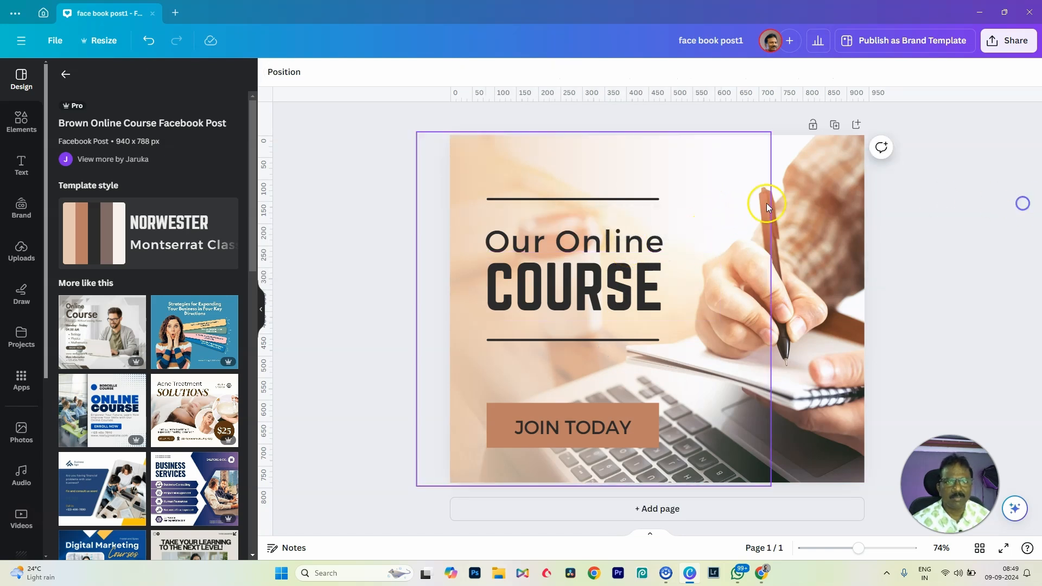
left_click(637, 202)
key("Delete")
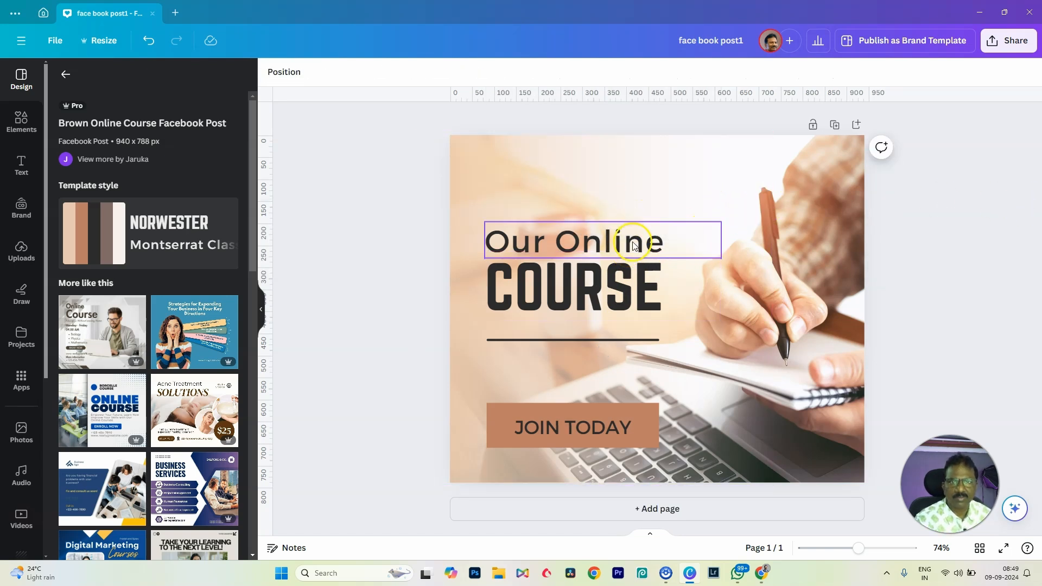
Step: Rearrange the headings so "COURSE" sits higher on the page and "Our Online" lies below it, just above the remaining line
left_click(638, 239)
left_click_drag(637, 240, 634, 179)
left_click_drag(640, 287, 639, 227)
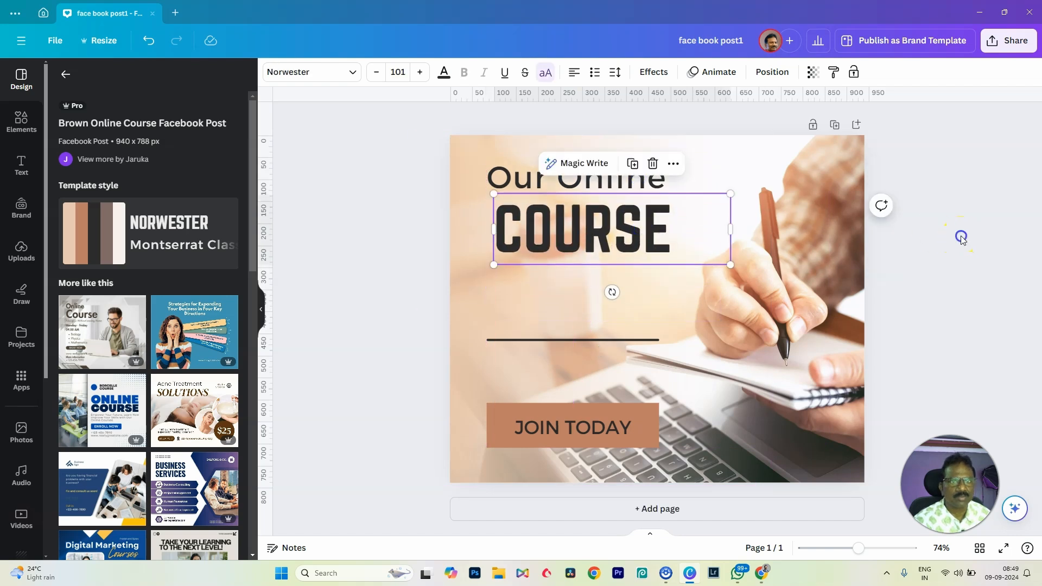
left_click(646, 181)
left_click_drag(646, 181, 640, 314)
Step: Move the "COURSE" heading up near the page's upper edge and narrow its text box closer to the word
left_click(633, 234)
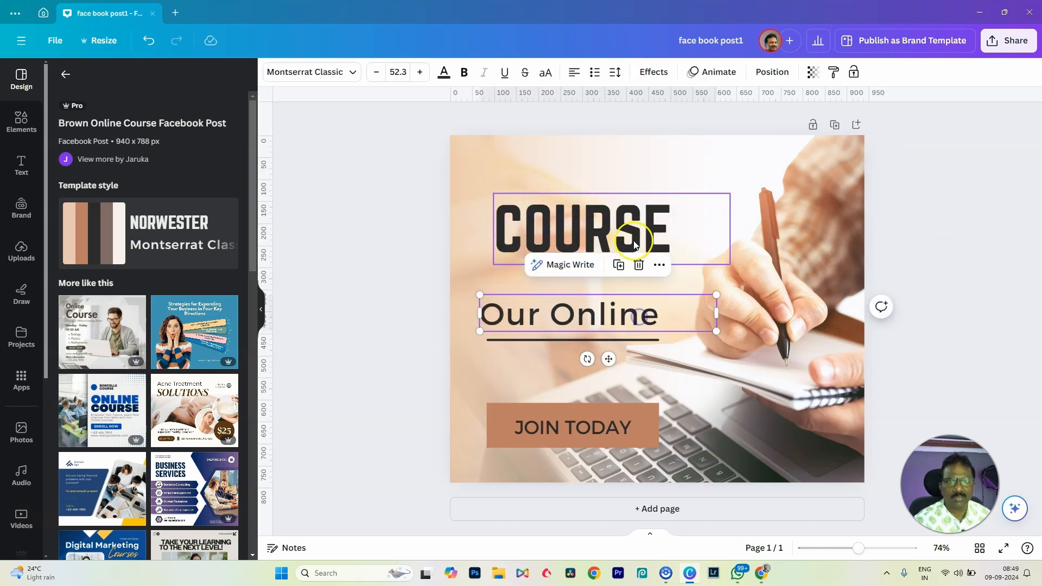
left_click_drag(633, 233, 660, 193)
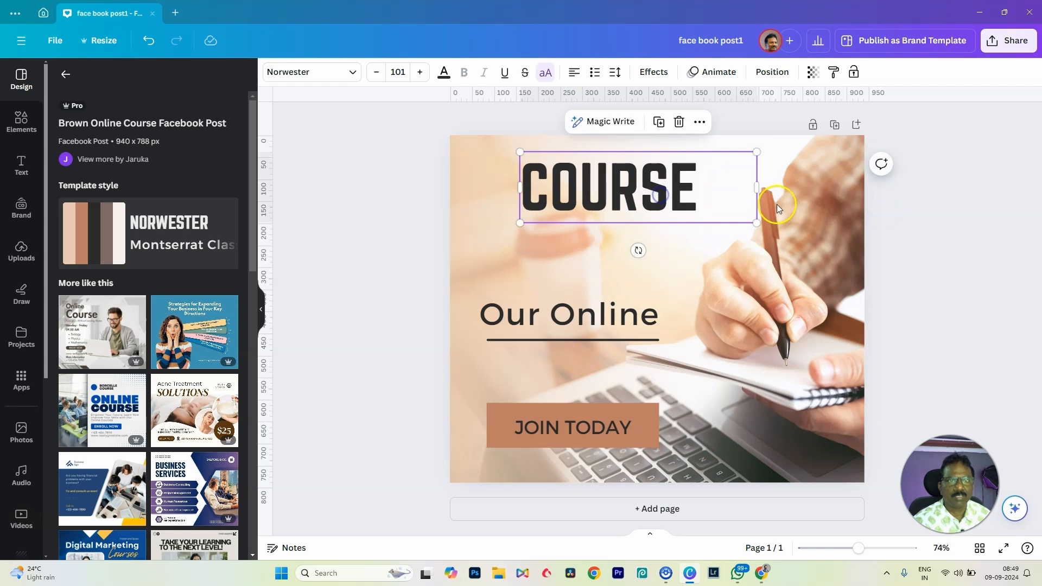
left_click_drag(760, 188, 717, 187)
left_click(652, 208)
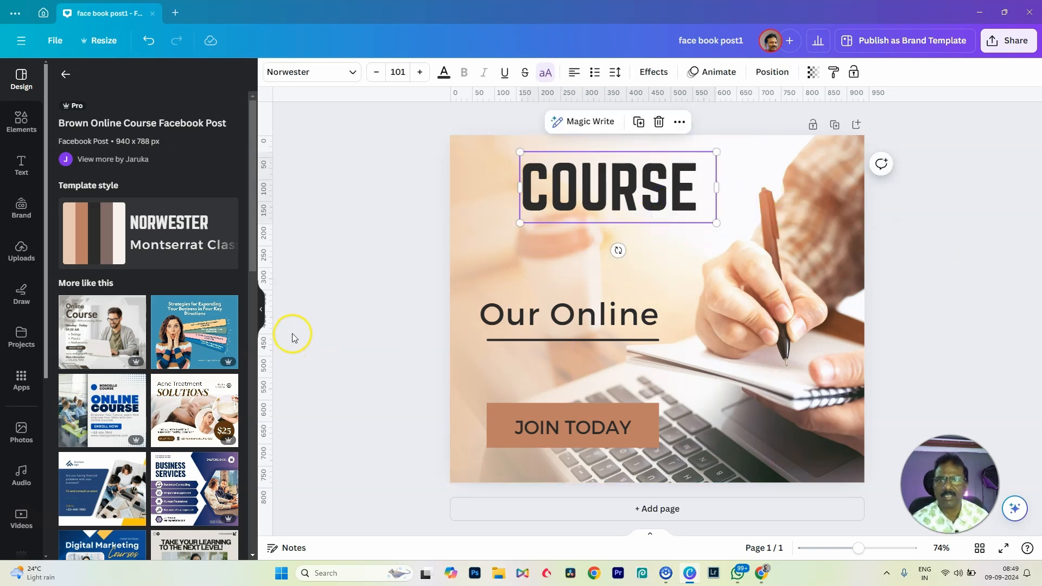
Step: View the text effects for the "COURSE" heading, and search the apps for "text maker" to open Text Maker
left_click(649, 73)
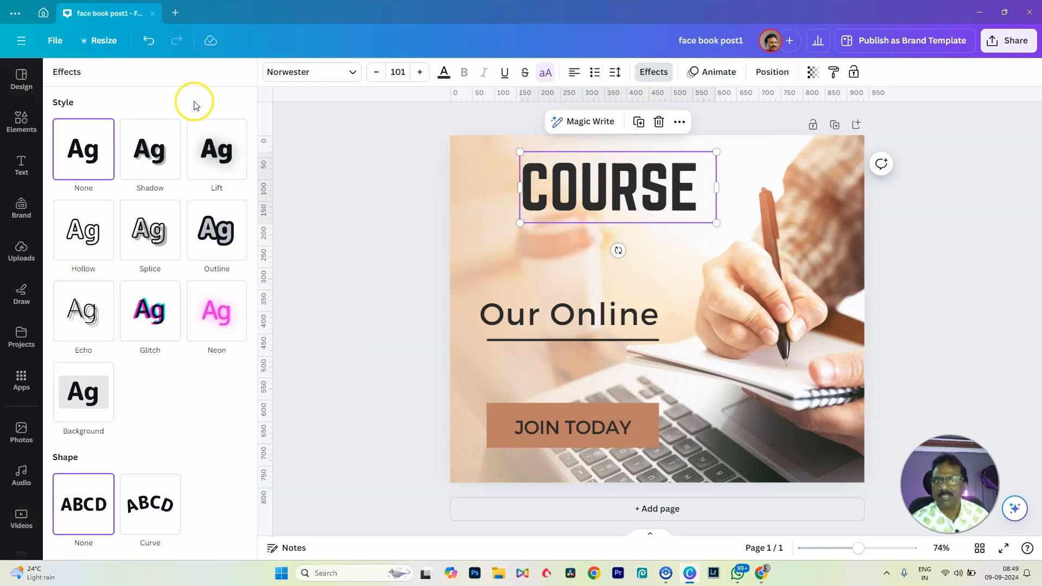
double_click(607, 184)
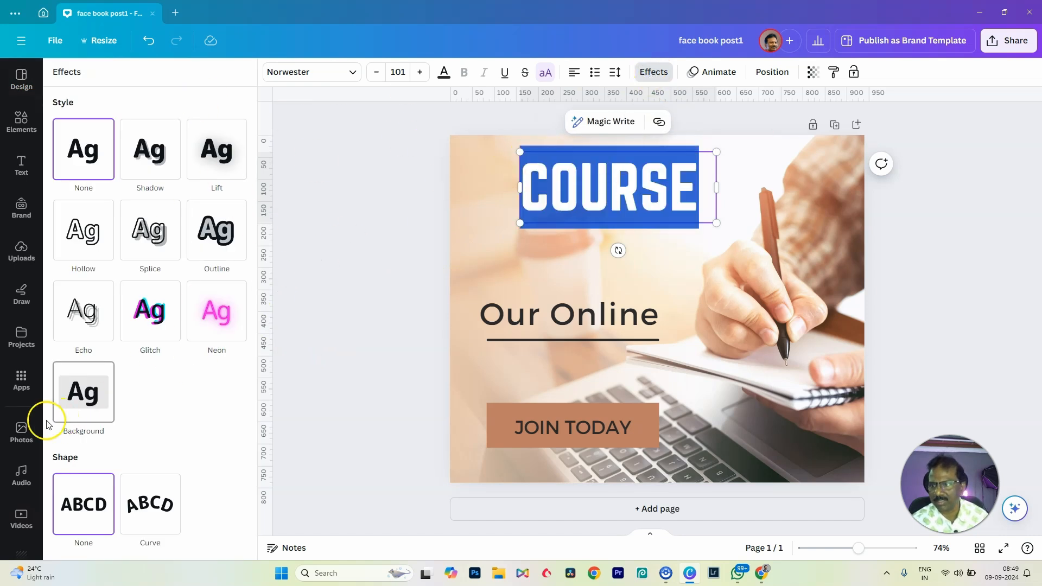
left_click(22, 380)
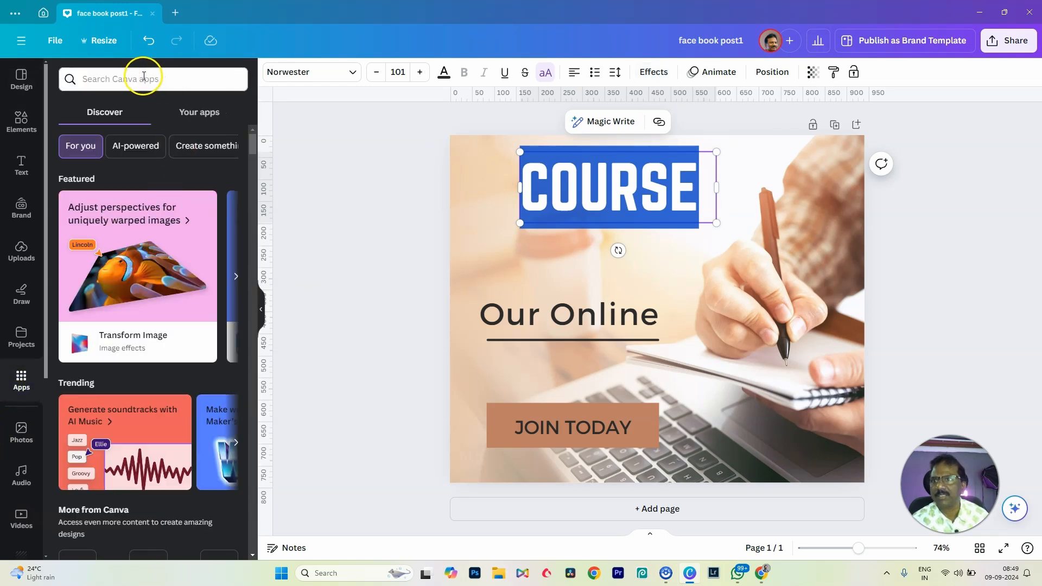
left_click(143, 76)
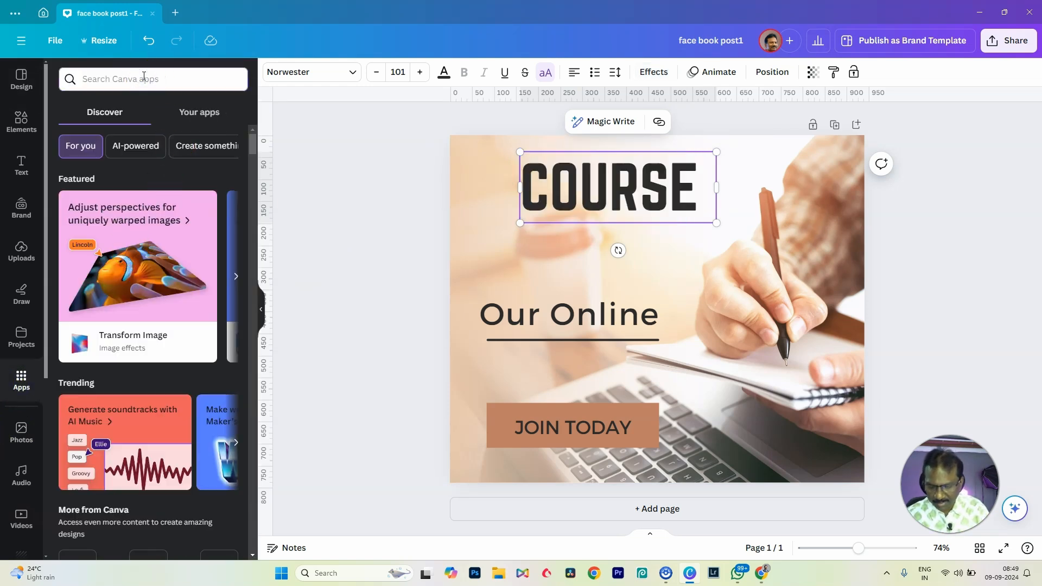
type("text maker")
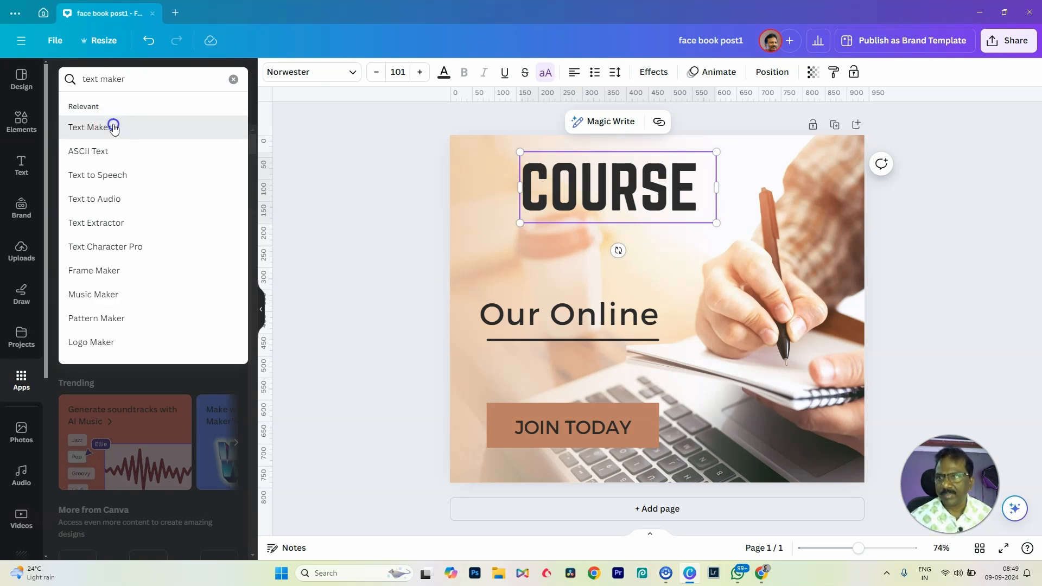
left_click(112, 125)
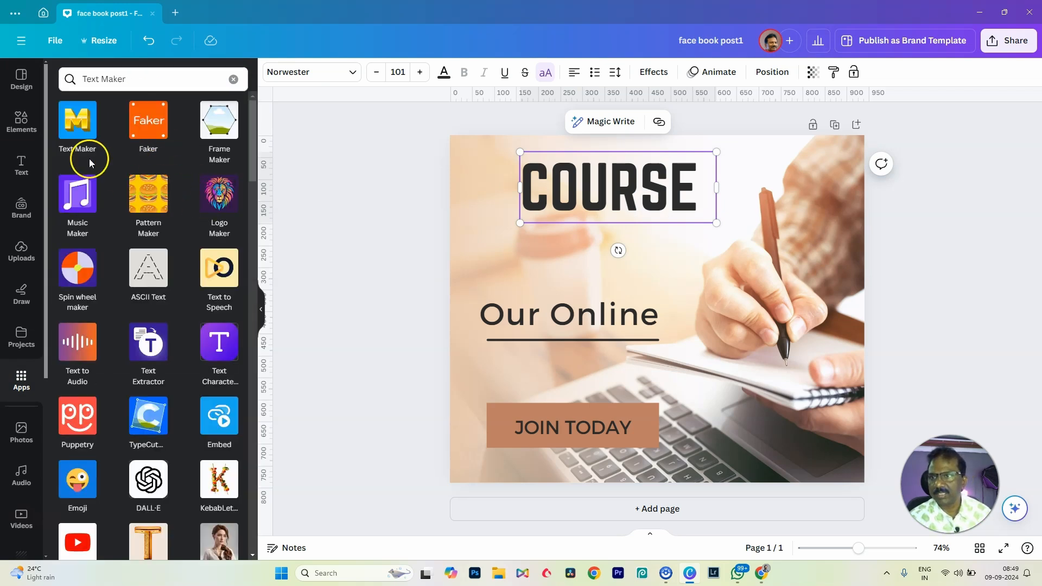
left_click(76, 128)
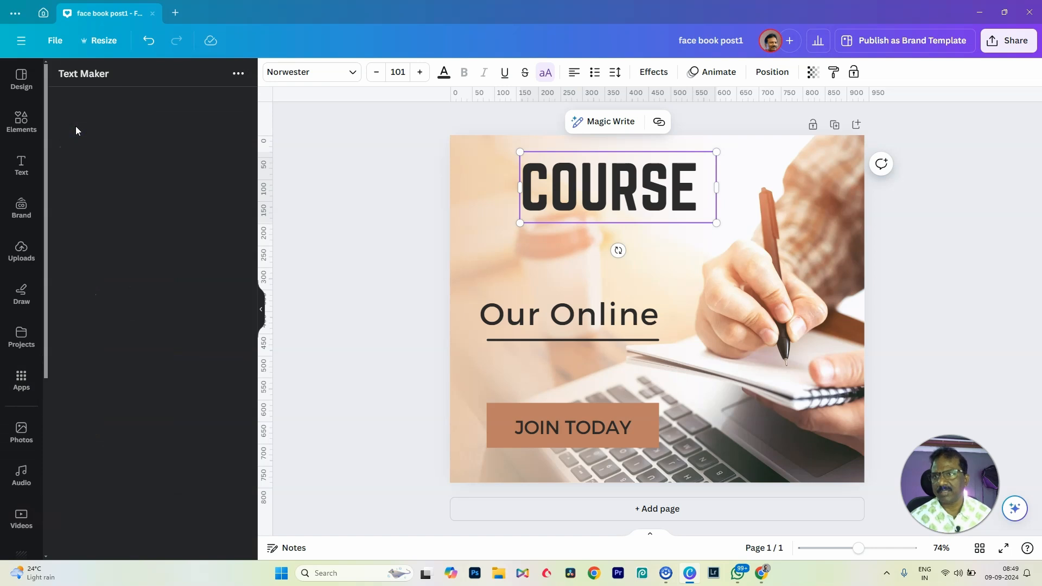
Step: Replace the sample text in Text Maker with "COURSE"
scroll(191, 220, "down", 2)
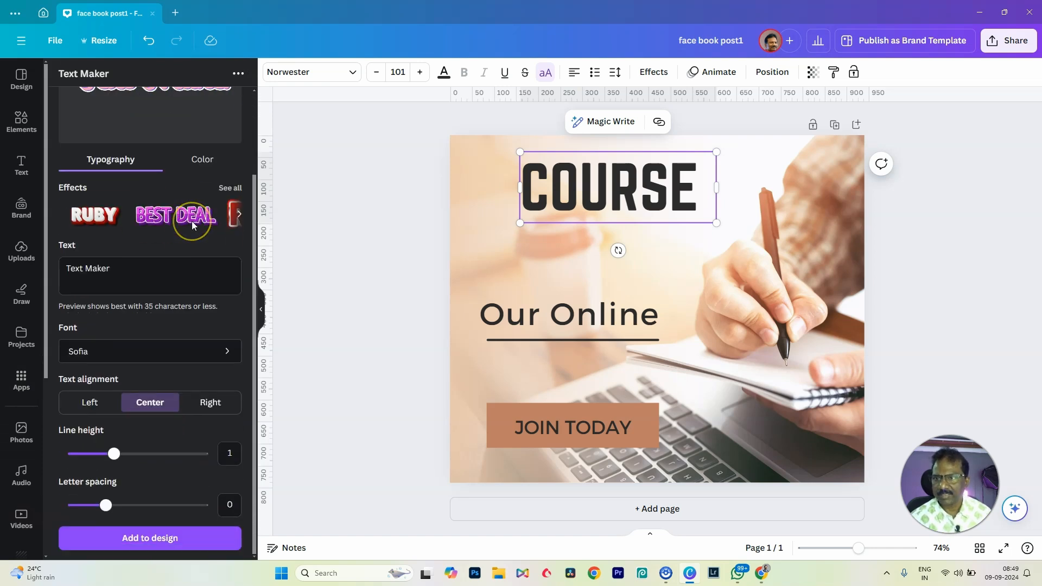
scroll(191, 220, "up", 2)
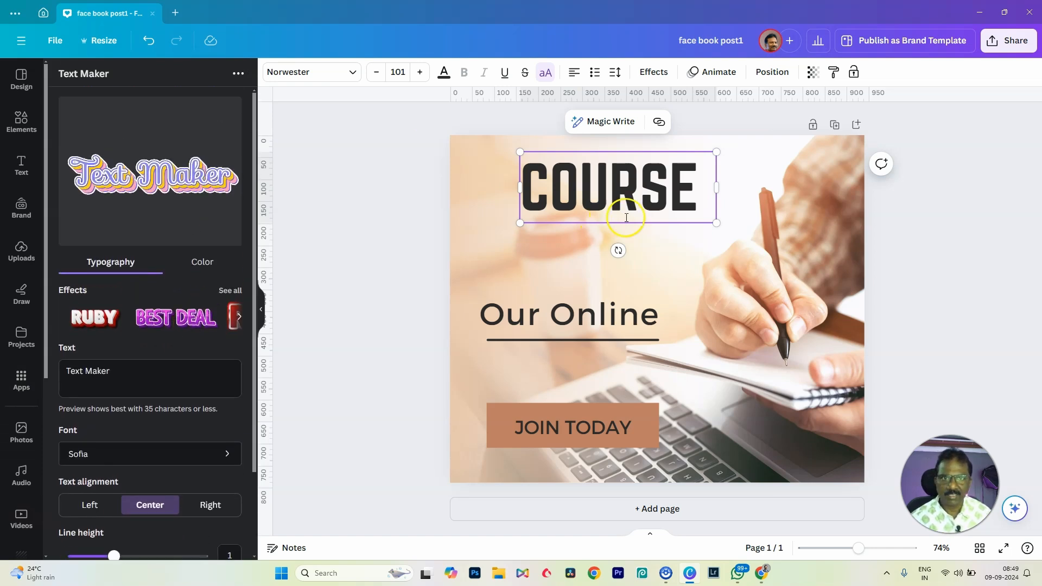
left_click(123, 372)
key("BackSpace")
key("BackSpace")
key("BackSpace")
key("BackSpace")
key("BackSpace")
key("BackSpace")
key("BackSpace")
key("BackSpace")
key("BackSpace")
key("BackSpace")
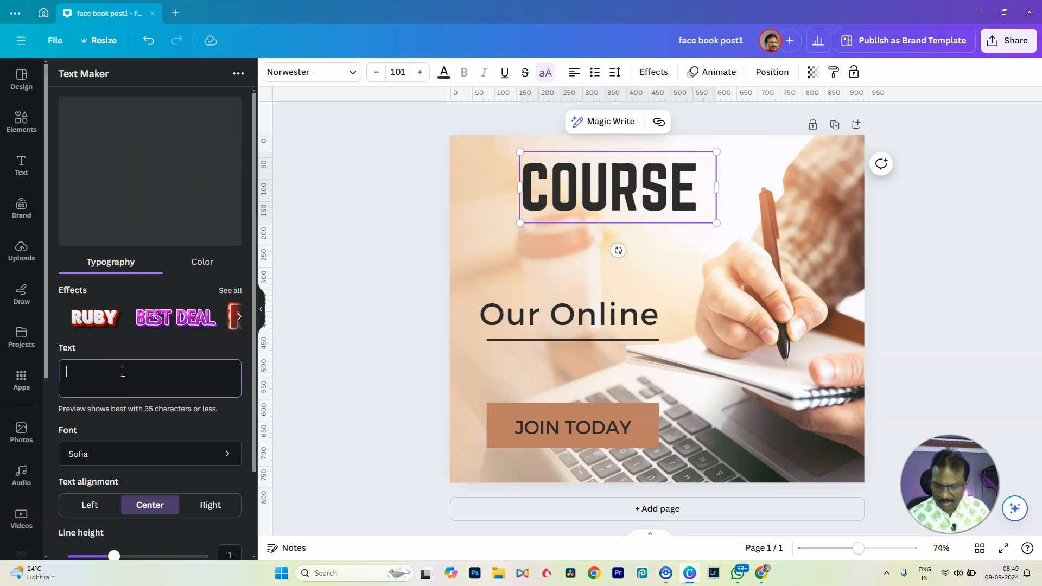
type("COURSE")
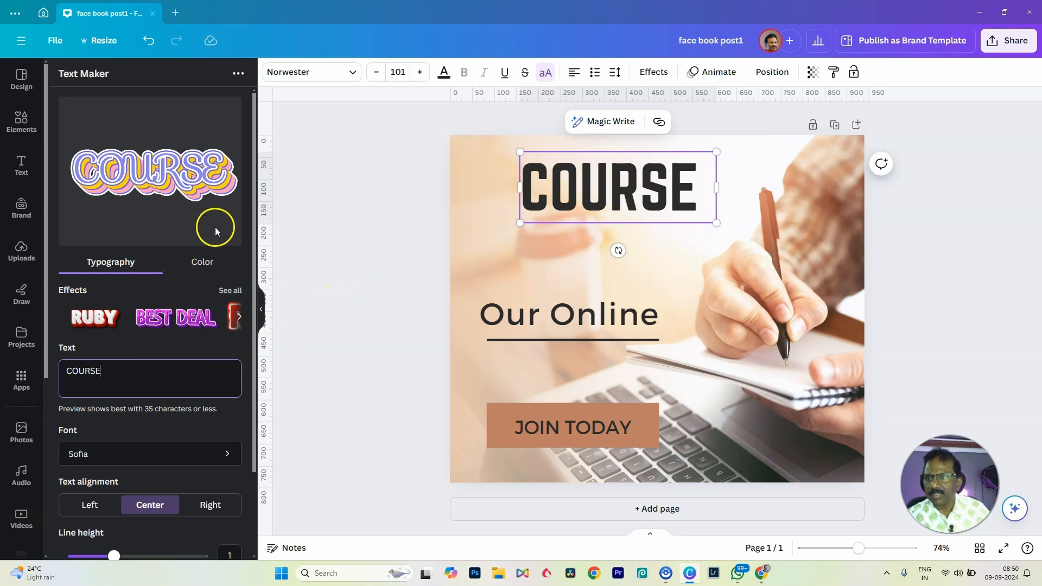
Step: Change the Text Maker font to League Gothic
scroll(191, 358, "down", 2)
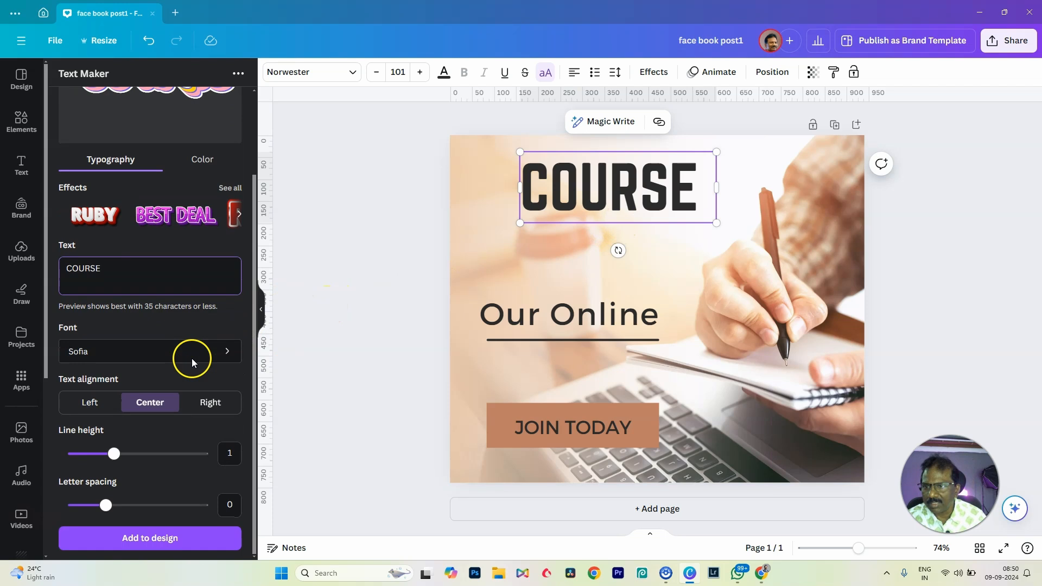
left_click(147, 356)
scroll(166, 348, "down", 4)
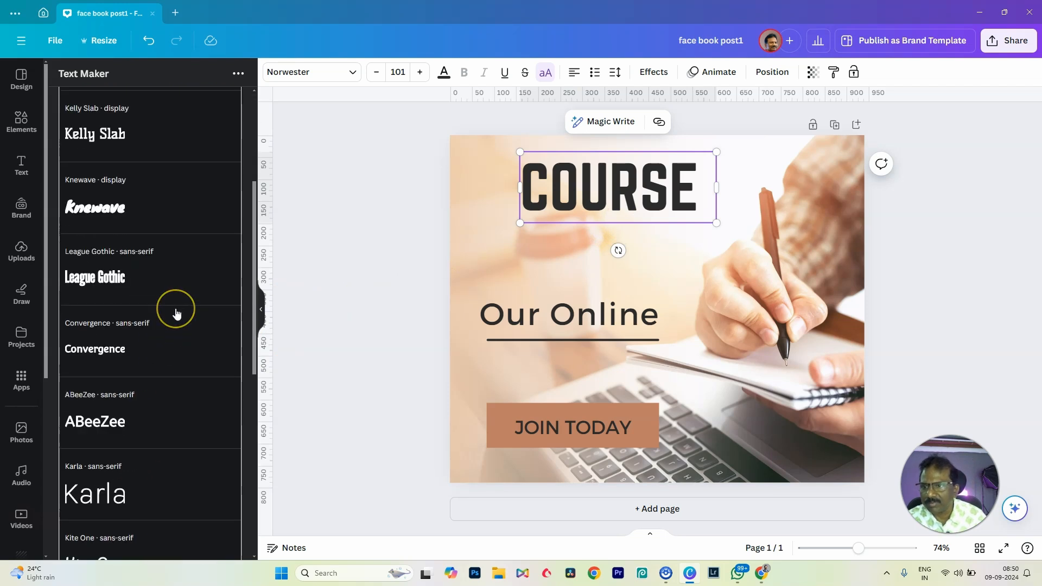
left_click(176, 313)
scroll(114, 395, "up", 2)
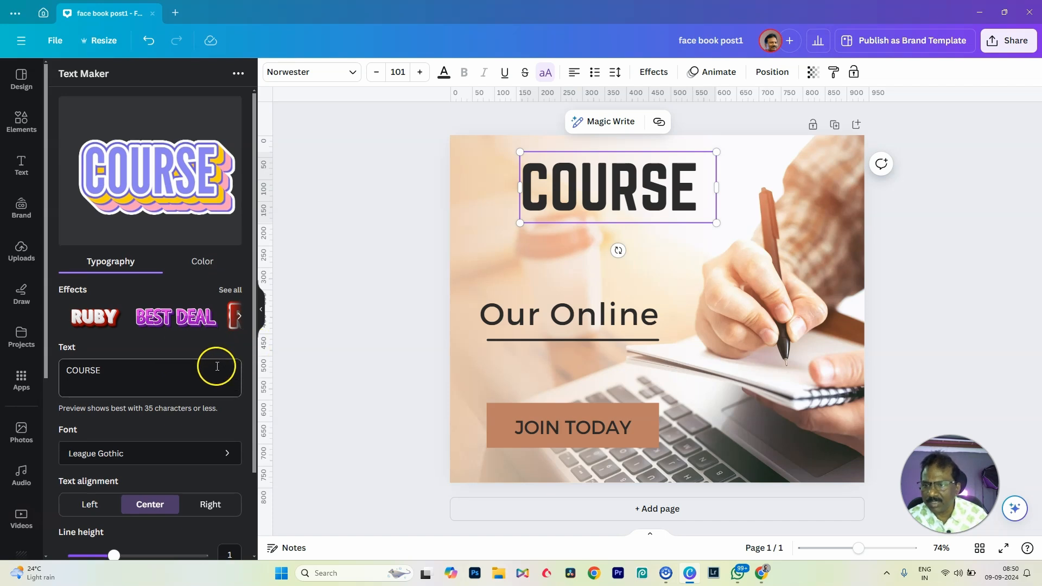
Step: Try the other text alignments, return to Center, and set the line height to 0.94
scroll(214, 363, "down", 1)
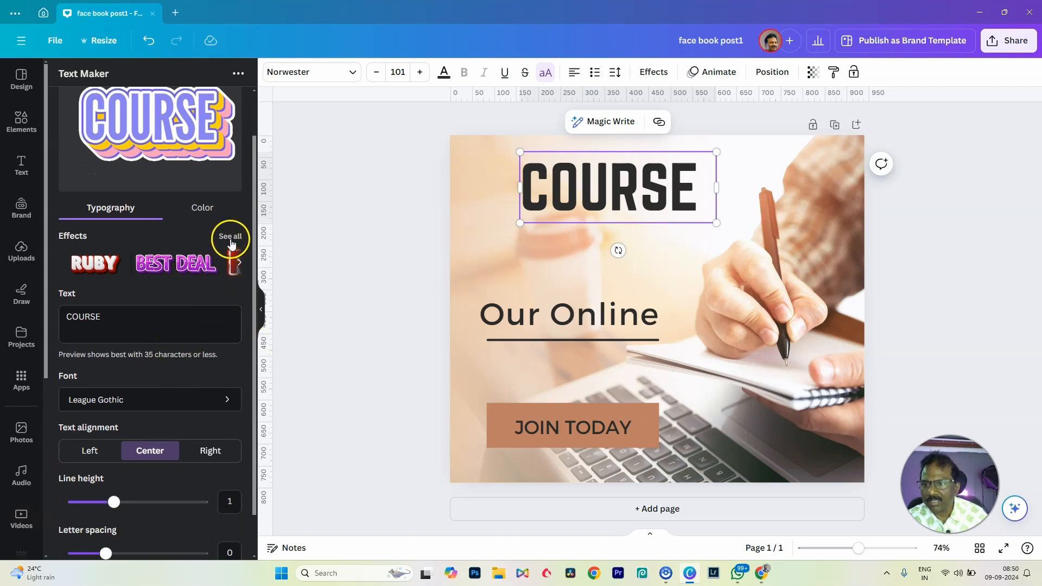
scroll(204, 353, "down", 1)
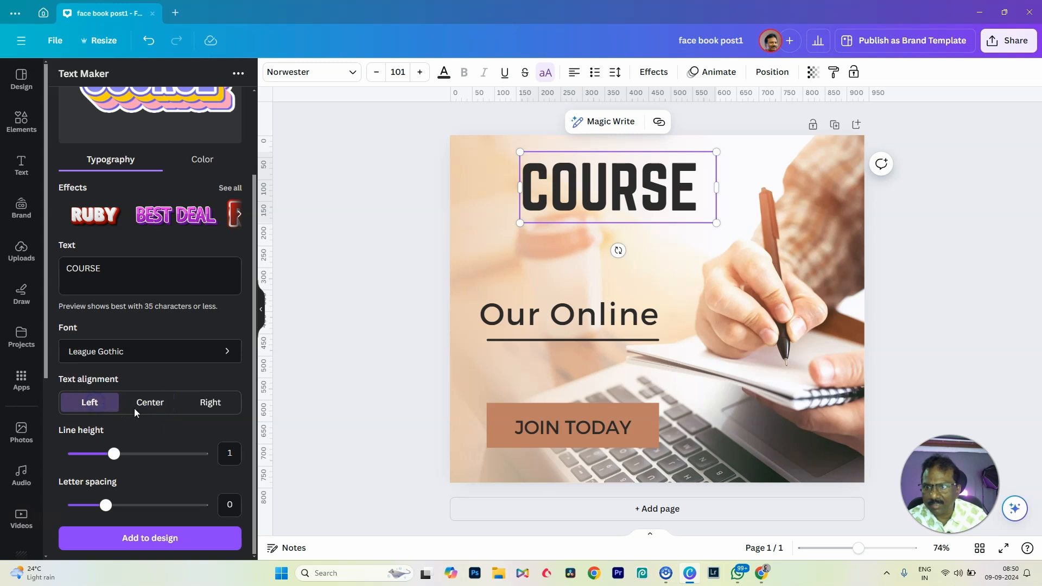
left_click(216, 409)
left_click(152, 400)
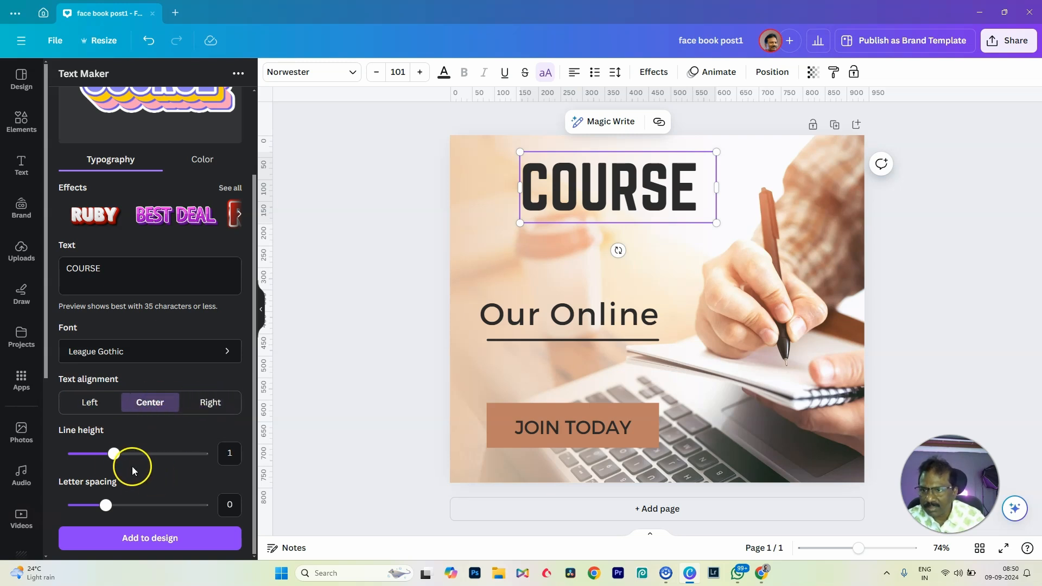
mouse_move(113, 454)
left_mouse_down()
mouse_move(139, 457)
mouse_move(113, 457)
left_mouse_up()
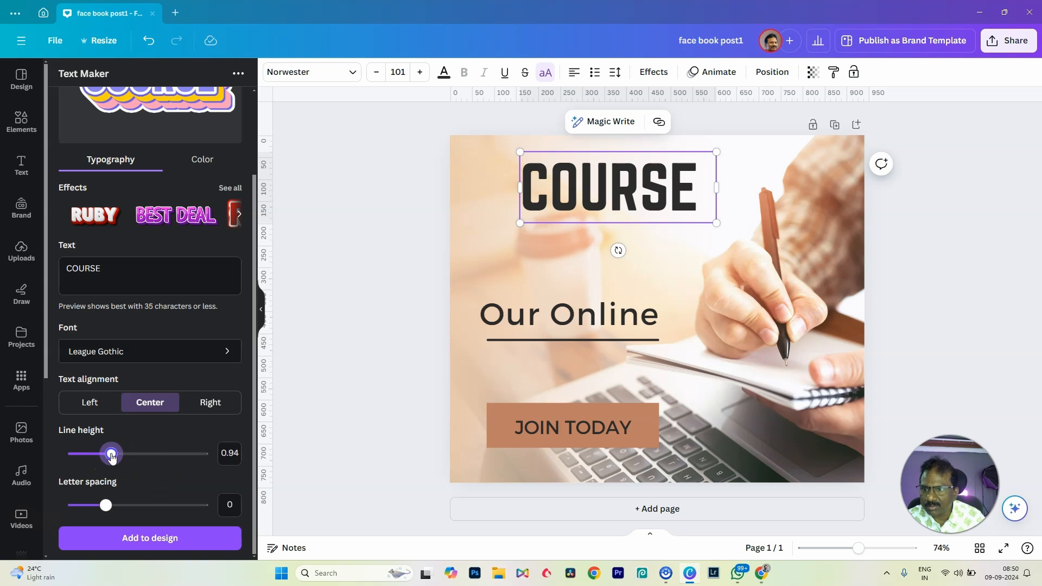
Step: Browse the 3D text effects and apply the Flash Sale effect to the "COURSE" text
scroll(182, 463, "up", 2)
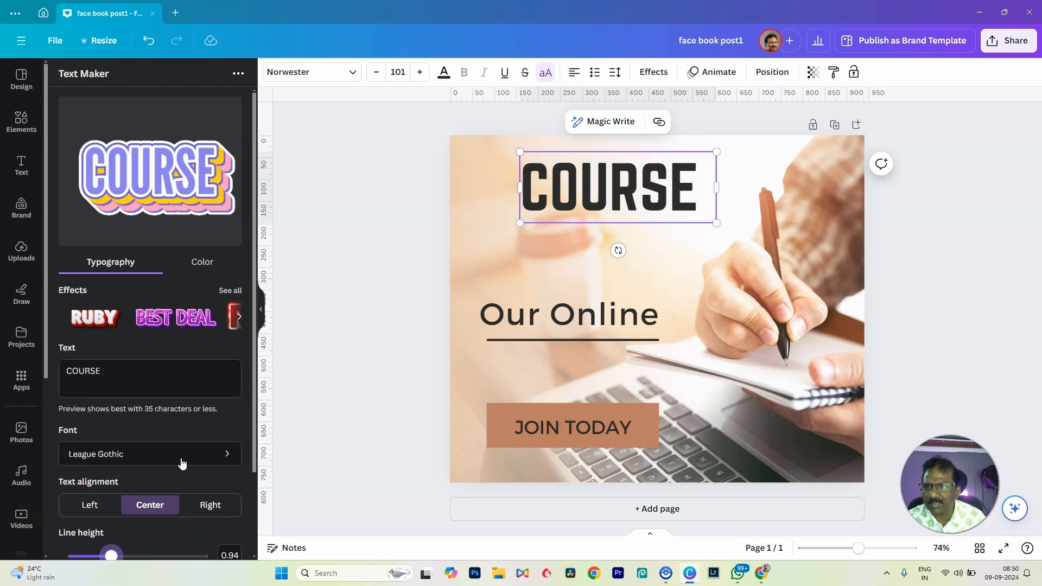
left_click(202, 317)
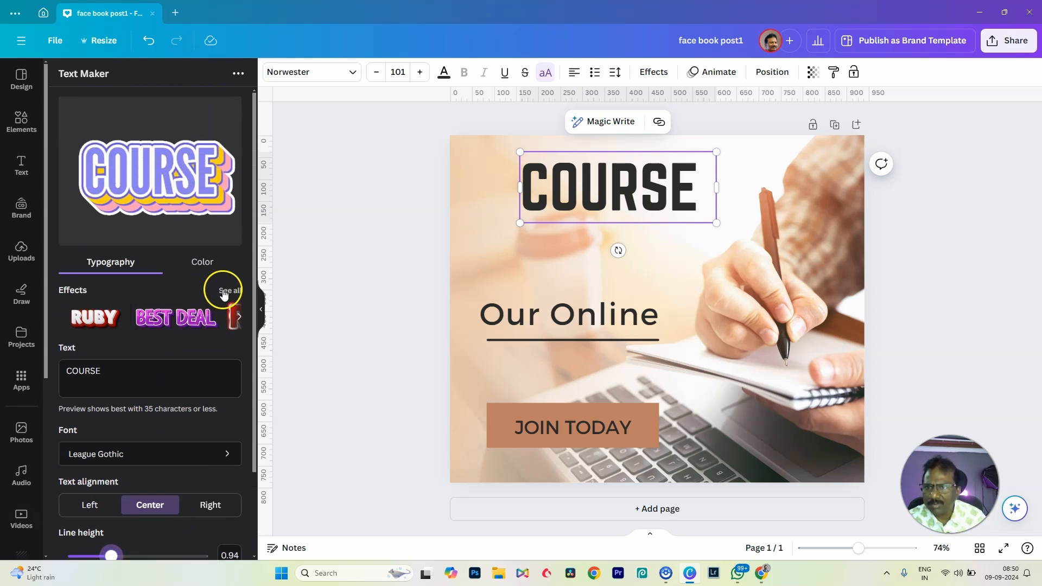
left_click(222, 297)
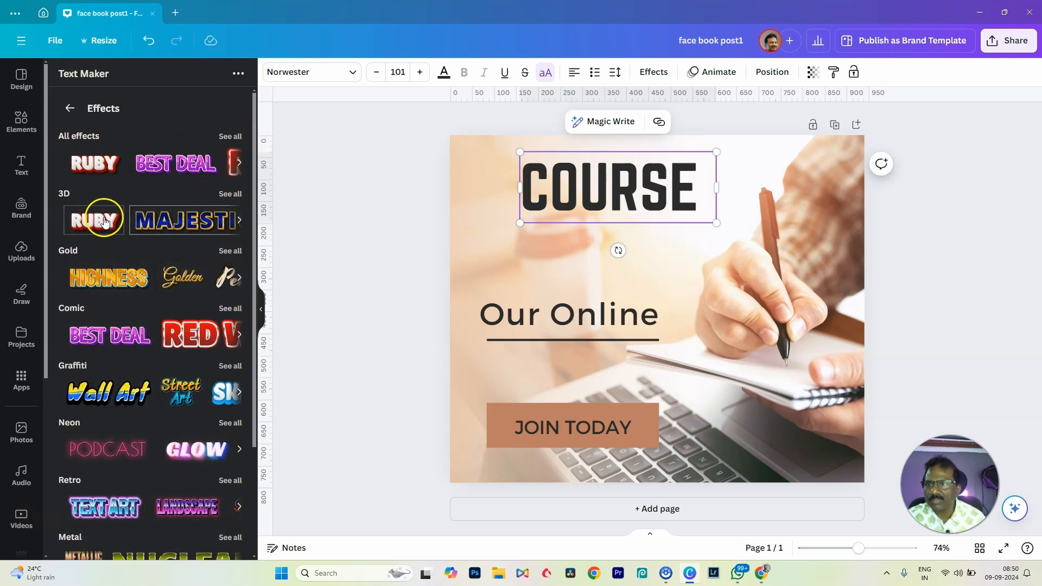
left_click(226, 195)
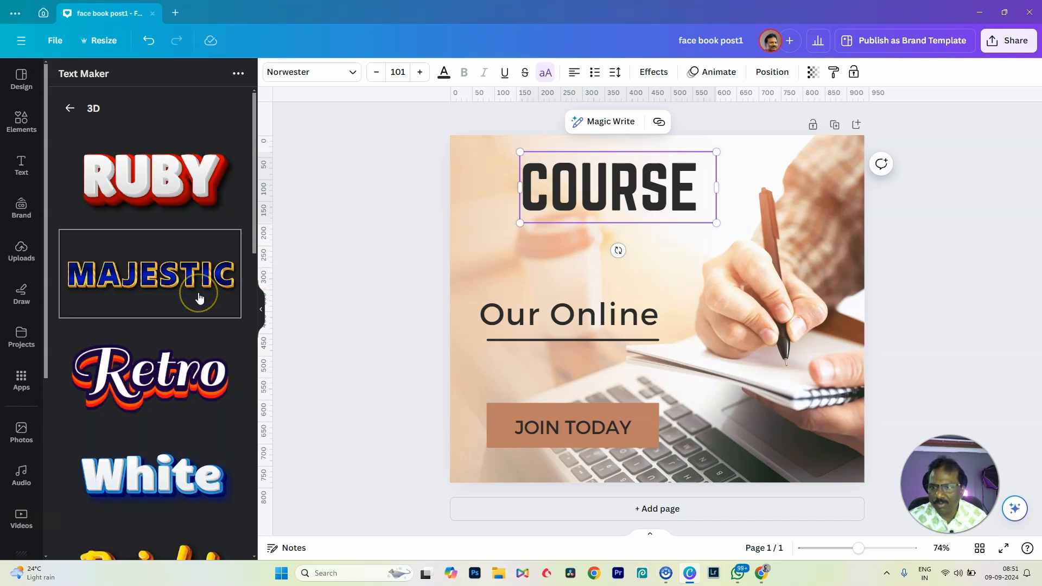
scroll(198, 297, "down", 12)
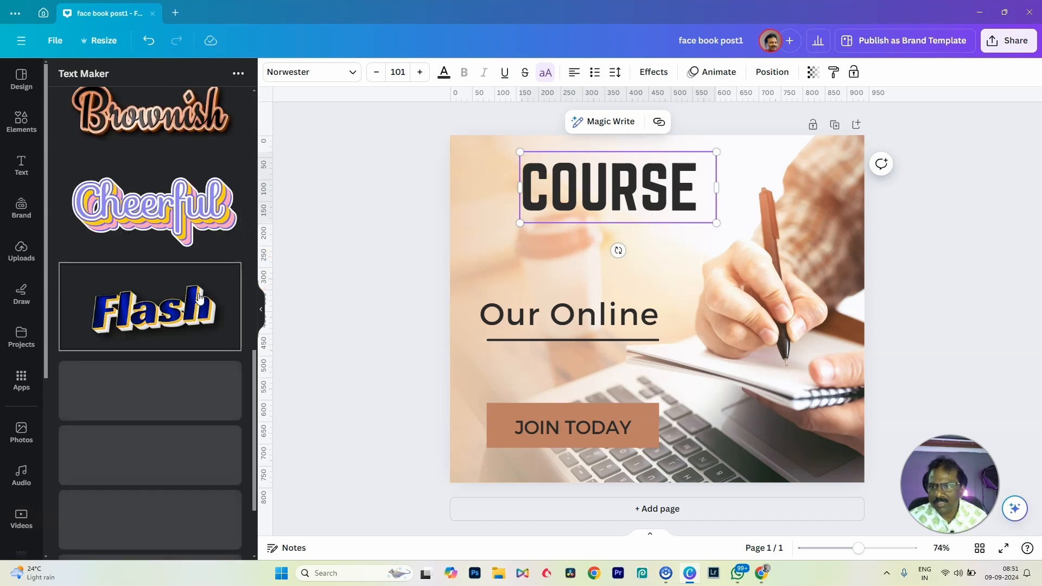
scroll(199, 297, "up", 12)
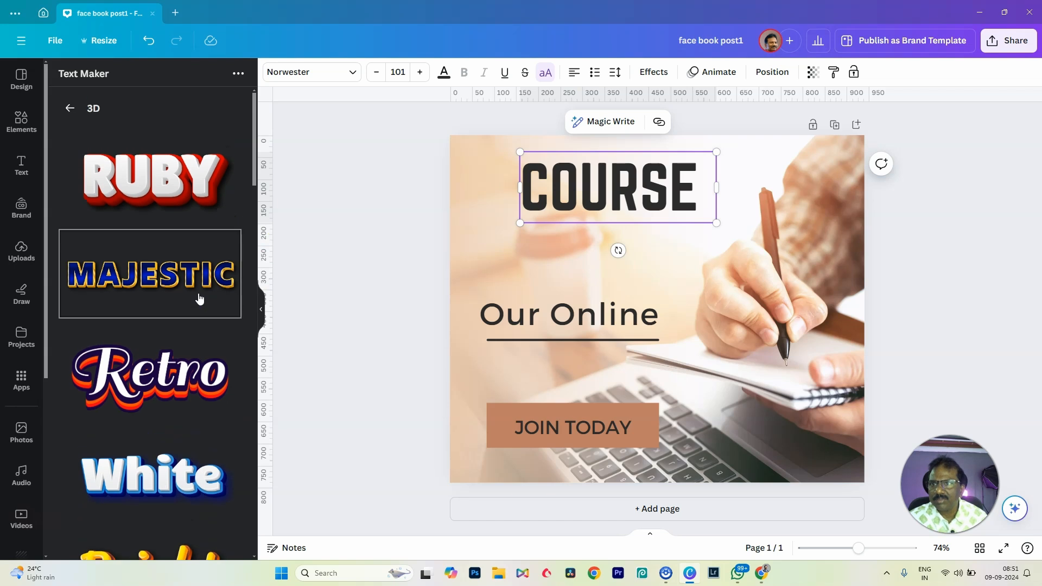
scroll(234, 309, "down", 8)
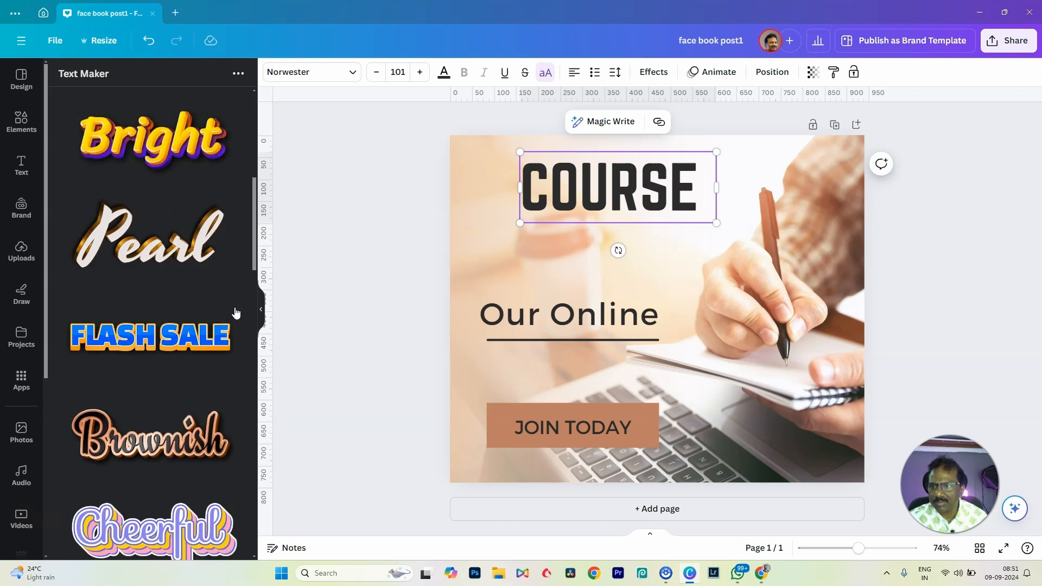
left_click(199, 334)
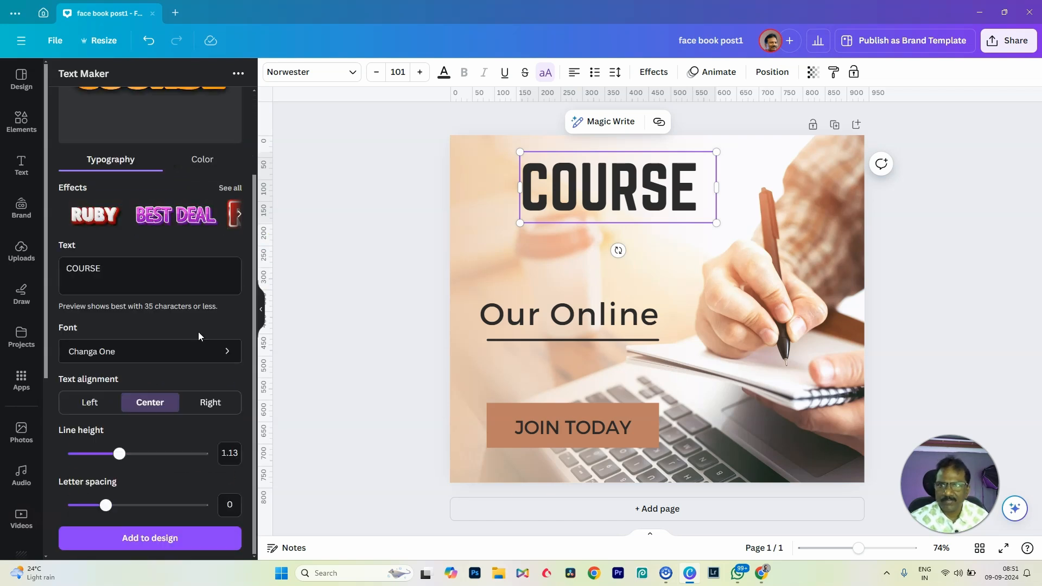
scroll(207, 251, "up", 2)
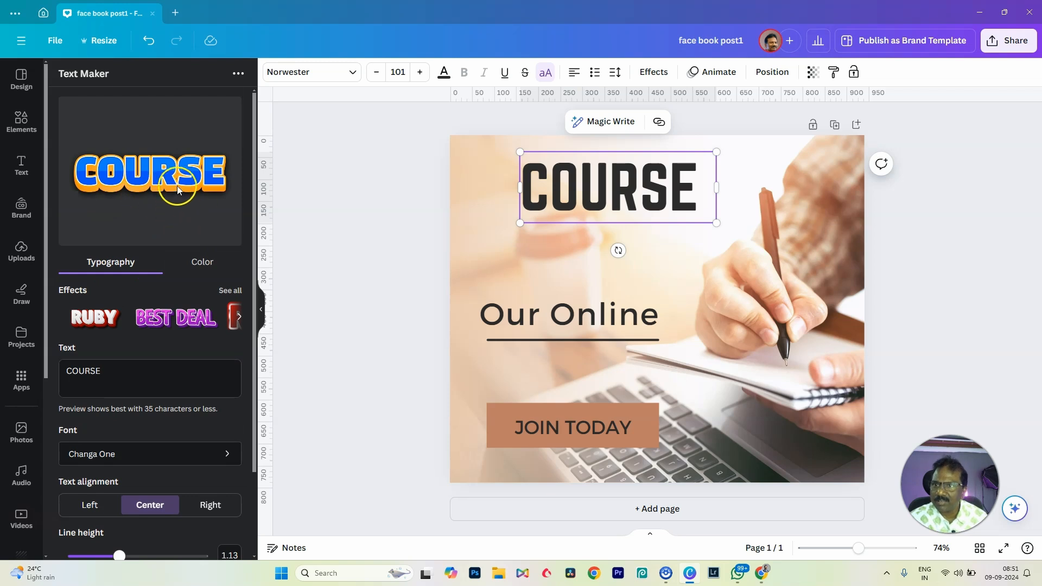
Step: Set the first gradient stop of the "COURSE" fill color to red #ff0136
left_click(209, 263)
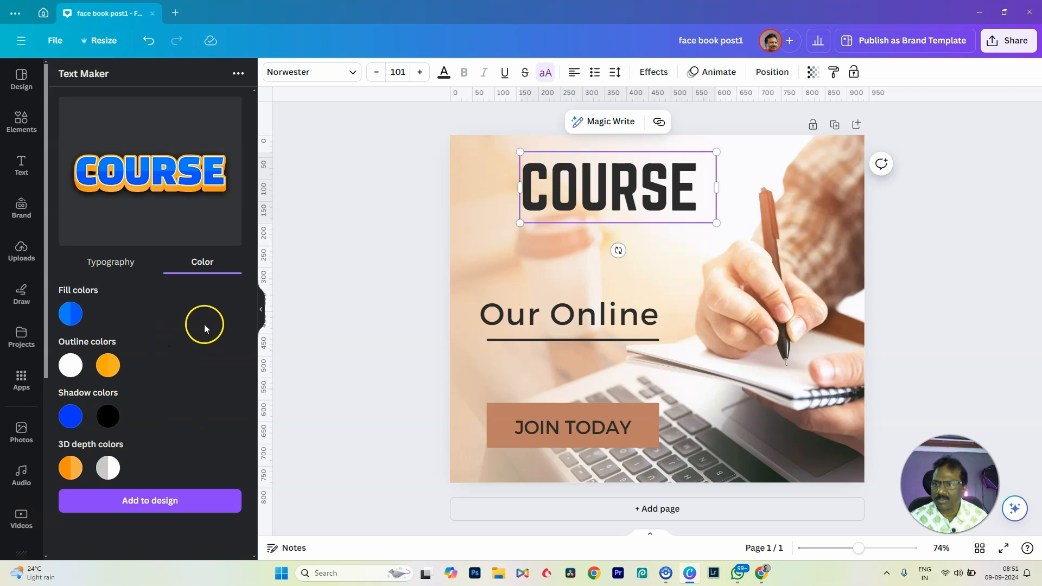
left_click(71, 315)
scroll(230, 395, "down", 2)
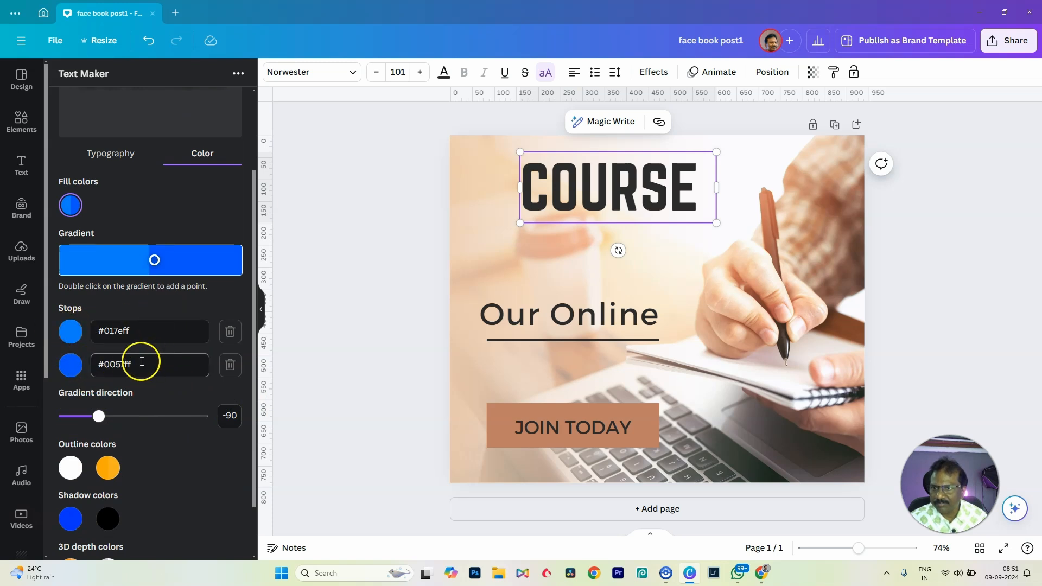
left_click(71, 332)
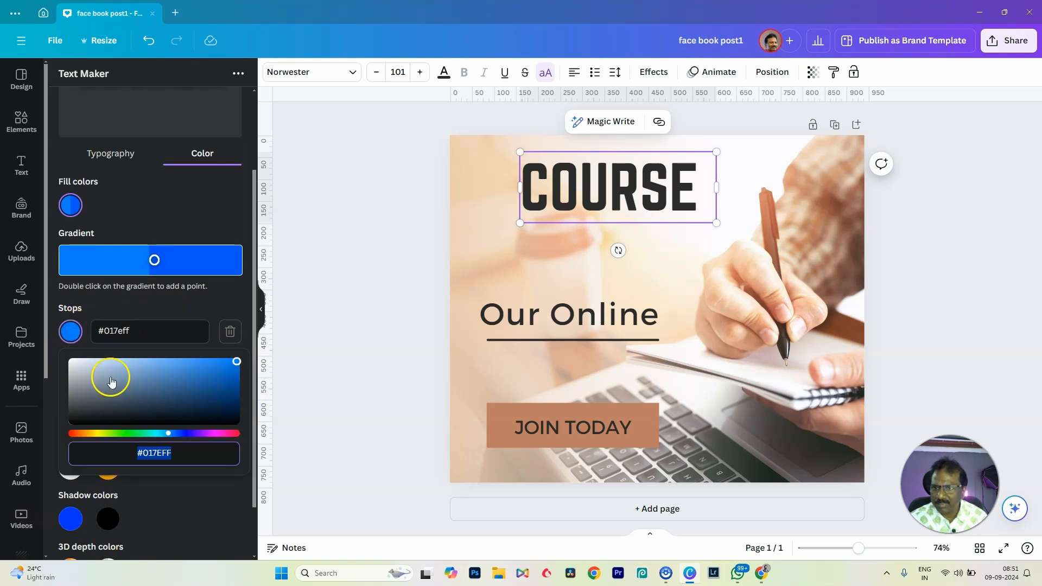
left_click(233, 434)
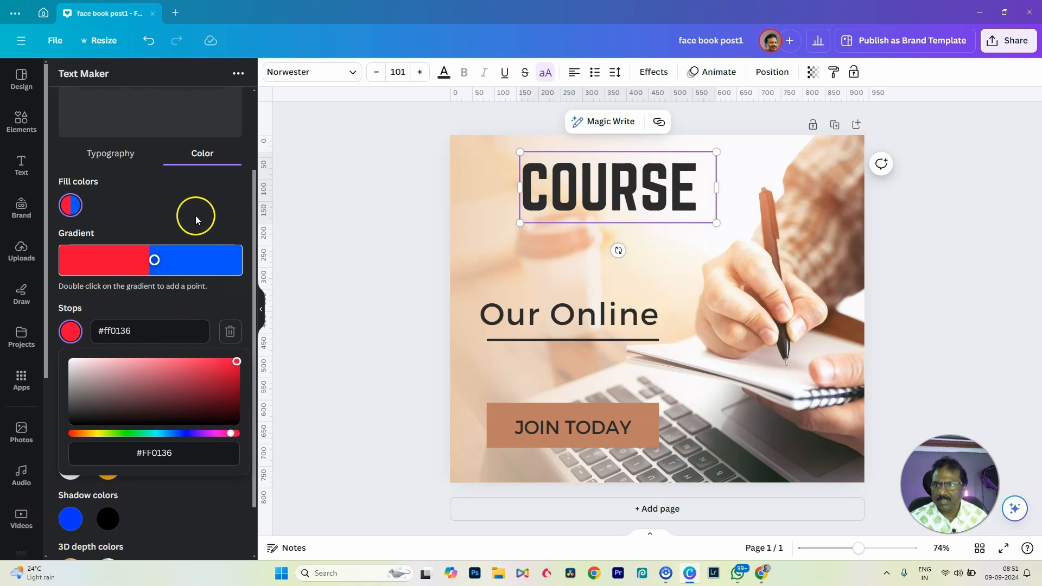
left_click(218, 299)
Step: Set the second gradient stop of the fill color to magenta #ff00fc and check the preview
left_click(70, 365)
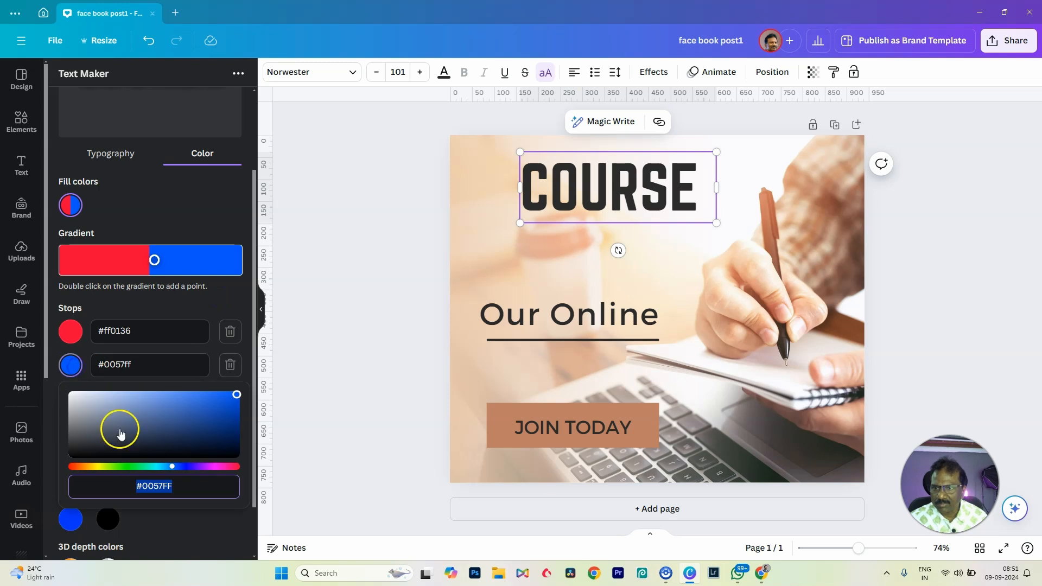
left_click(211, 466)
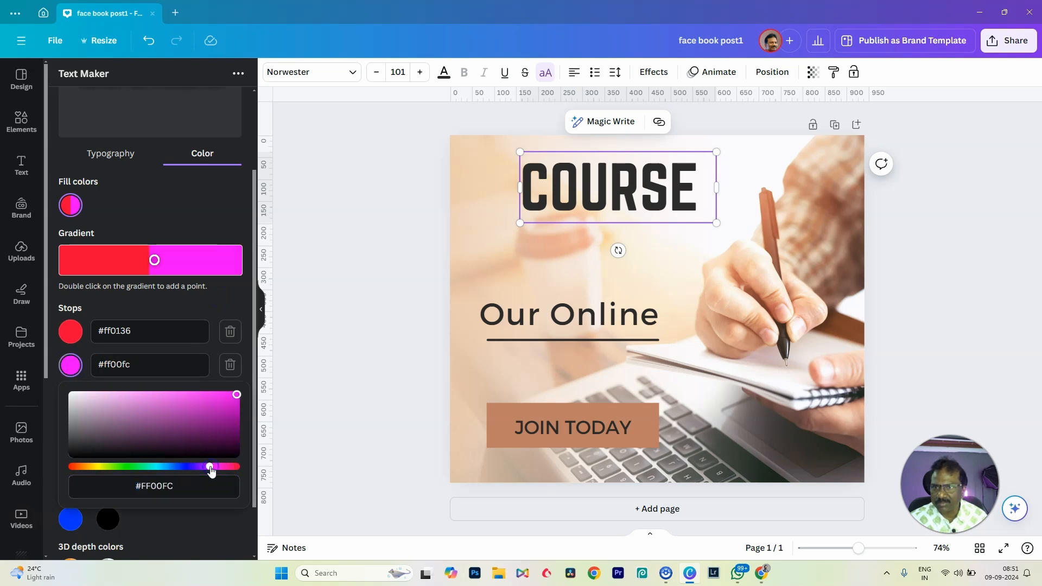
left_click(227, 293)
scroll(228, 292, "up", 3)
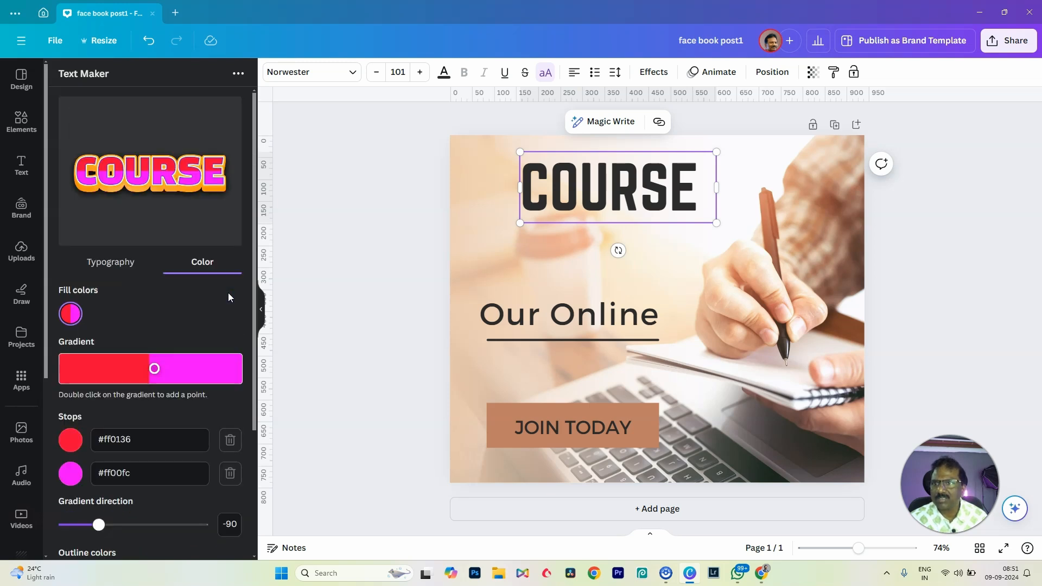
Step: Set the first gradient stop of the orange outline color to green #00ff7d and check the preview
scroll(224, 308, "down", 3)
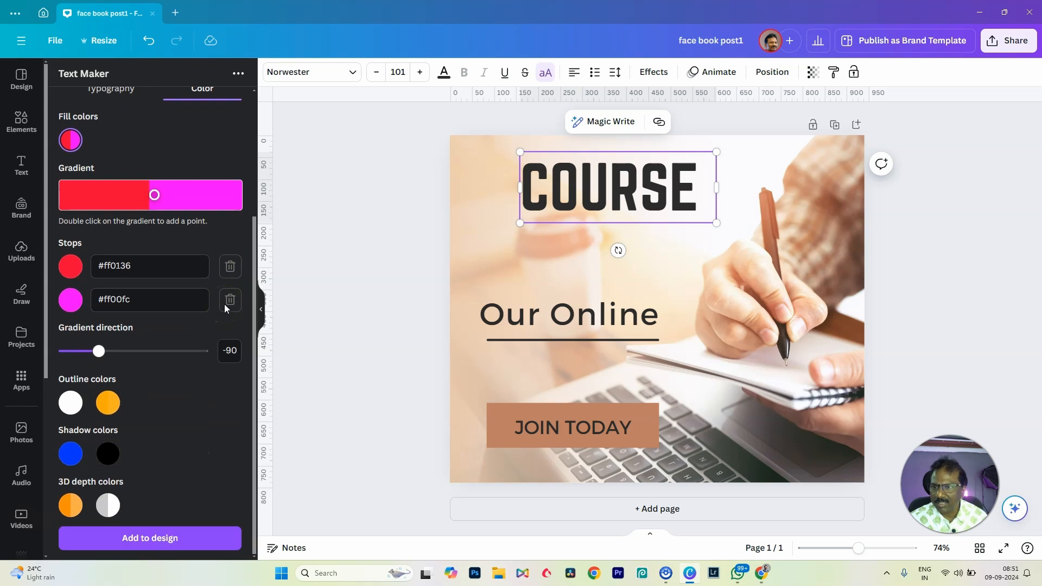
scroll(224, 308, "up", 2)
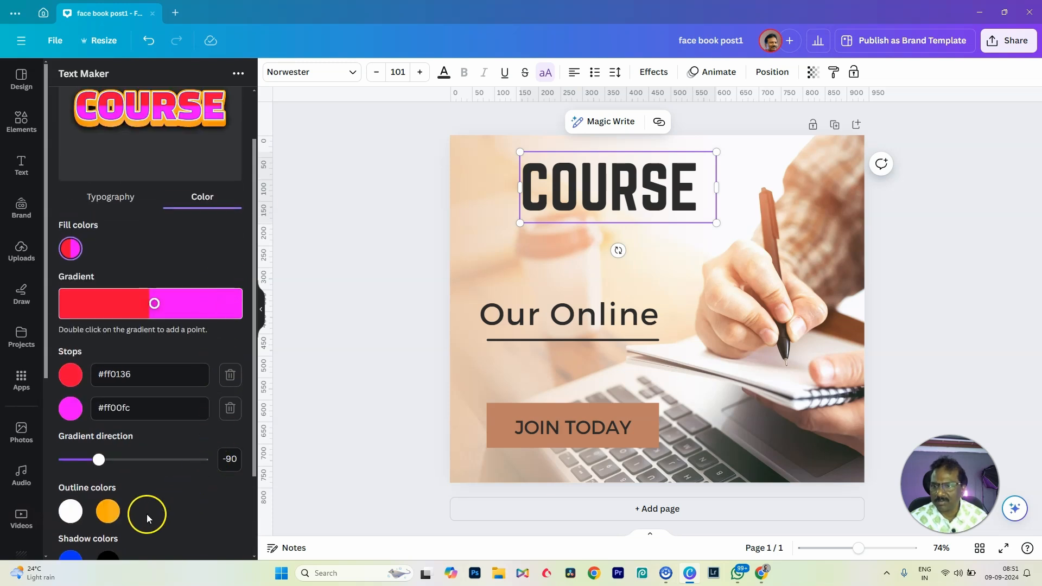
scroll(173, 502, "down", 1)
left_click(108, 459)
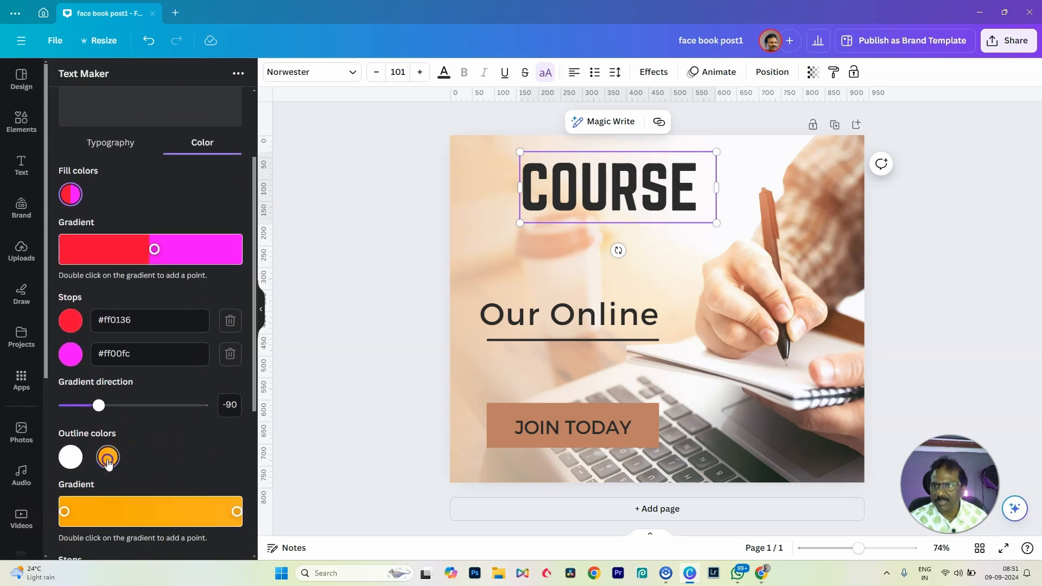
scroll(185, 455, "down", 2)
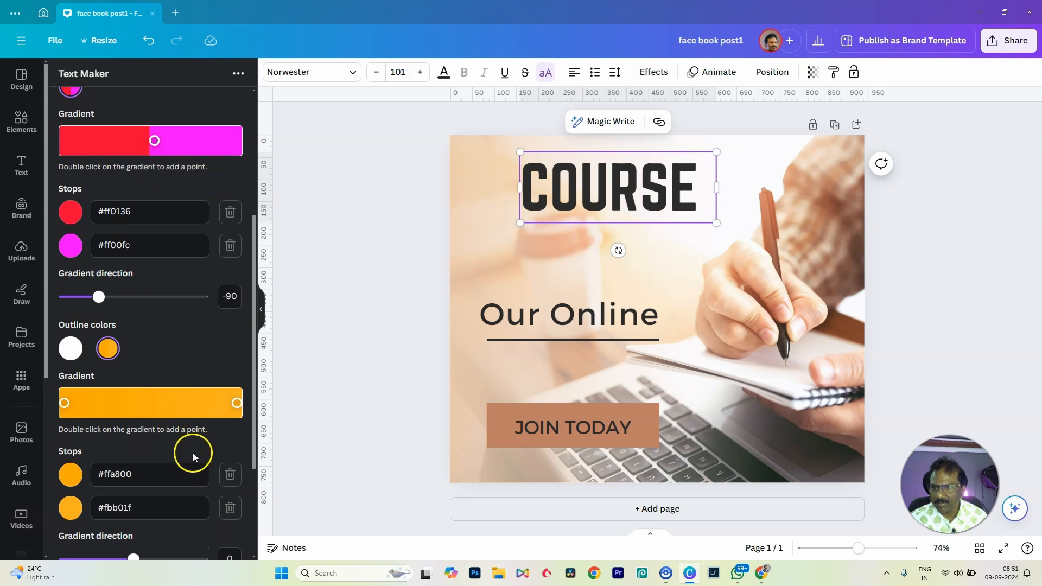
scroll(193, 452, "down", 2)
left_click(70, 366)
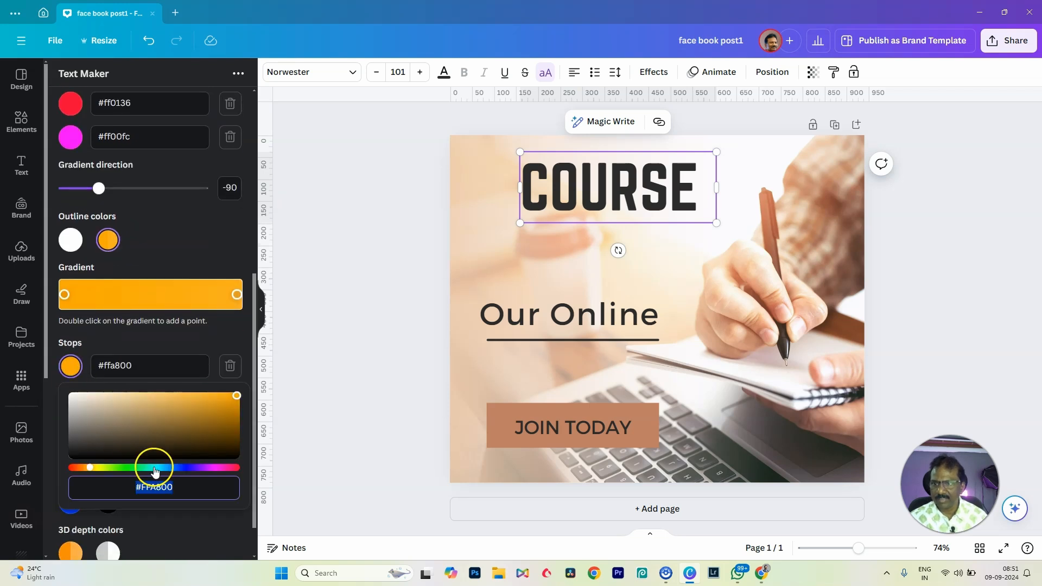
left_click(134, 469)
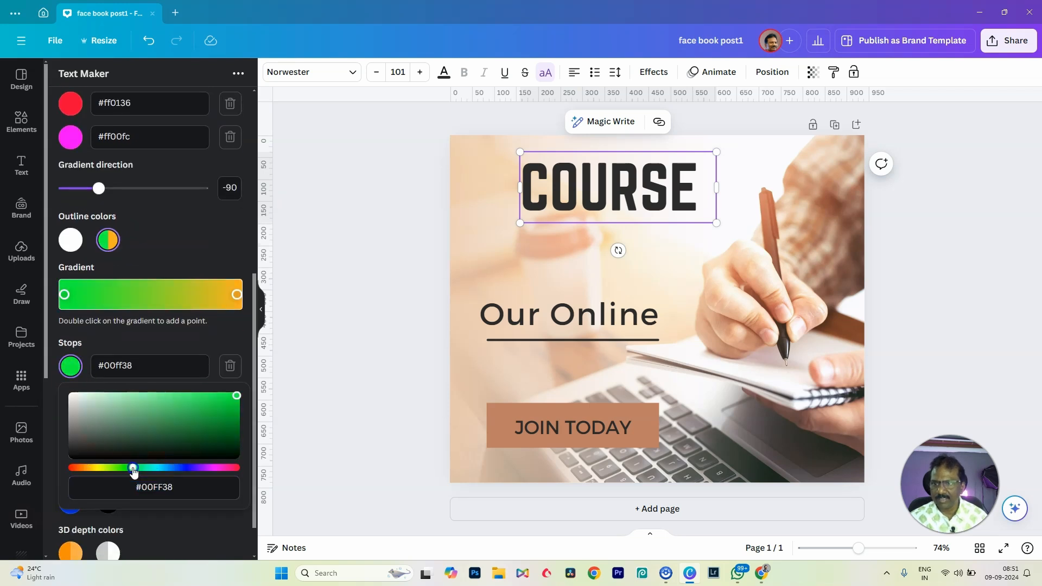
left_click(188, 253)
scroll(198, 268, "up", 6)
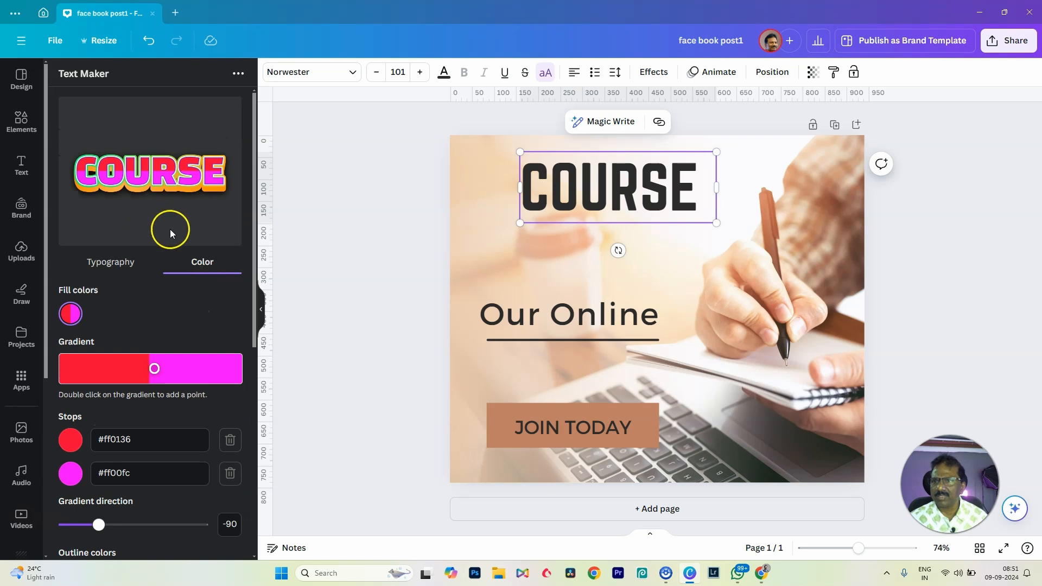
Step: Change the blue shadow color to purple and check the text preview
scroll(200, 309, "down", 8)
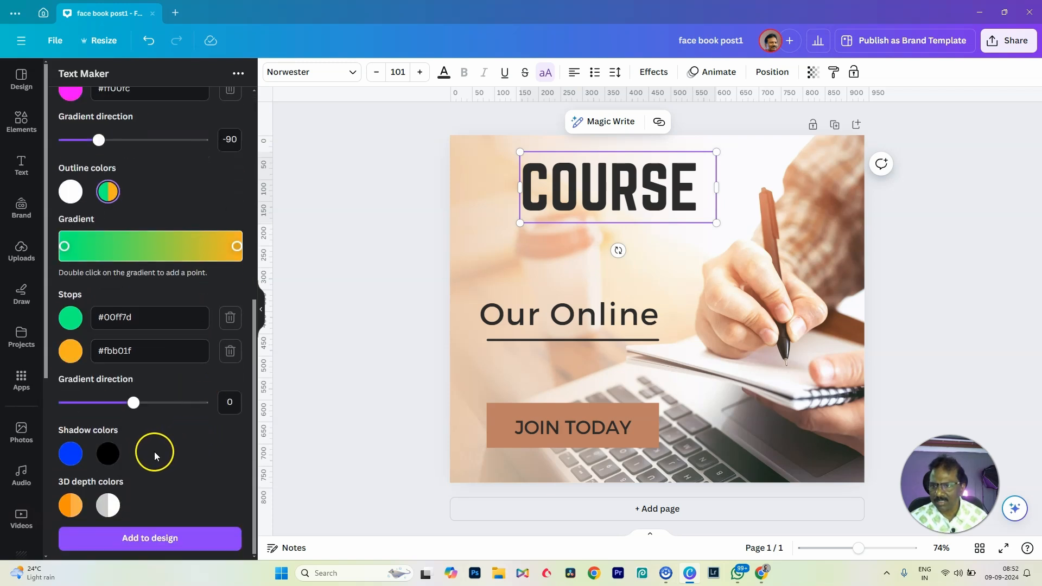
scroll(179, 441, "up", 8)
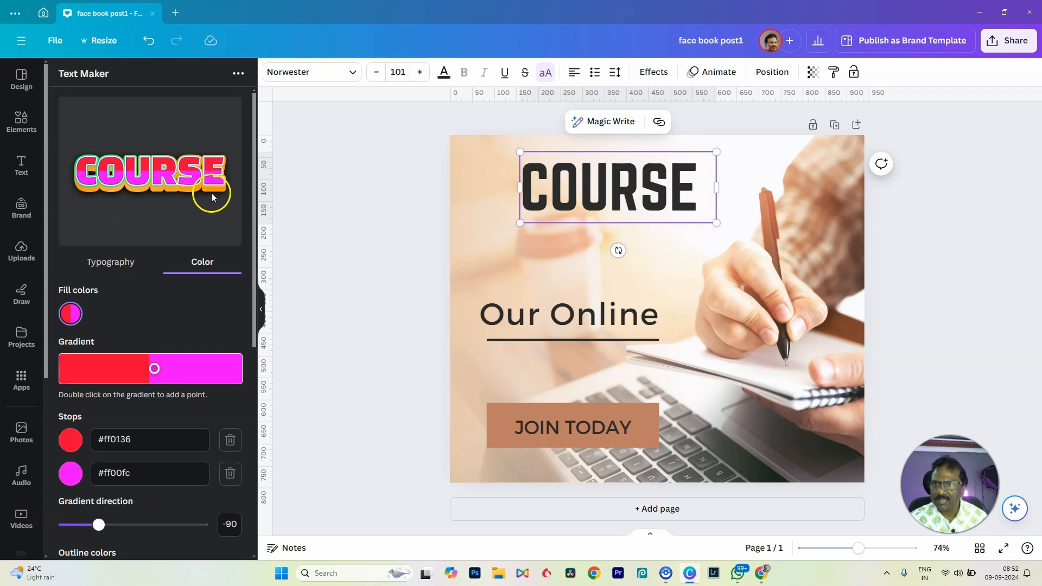
scroll(179, 373, "down", 7)
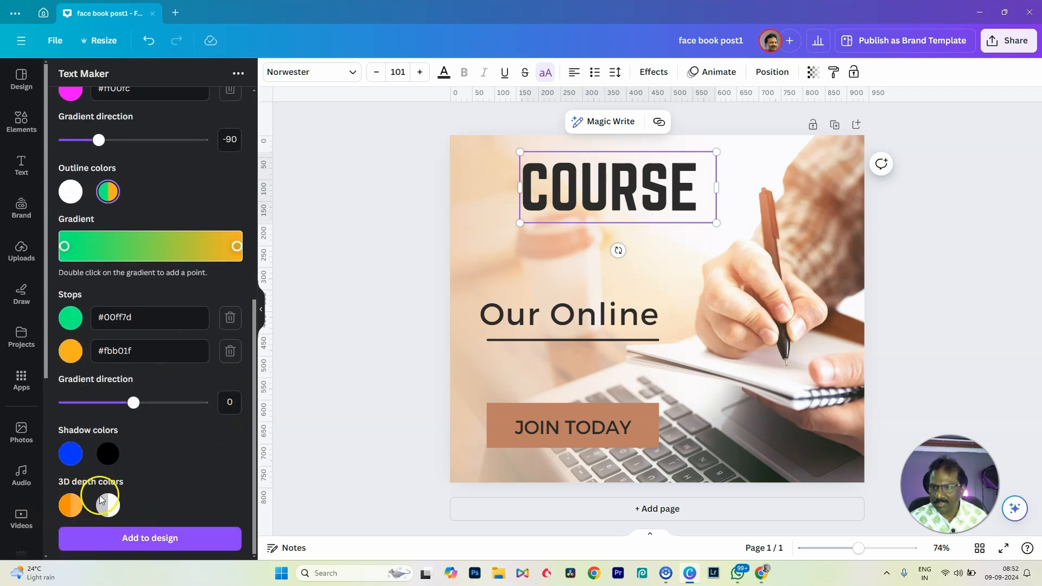
scroll(151, 451, "up", 6)
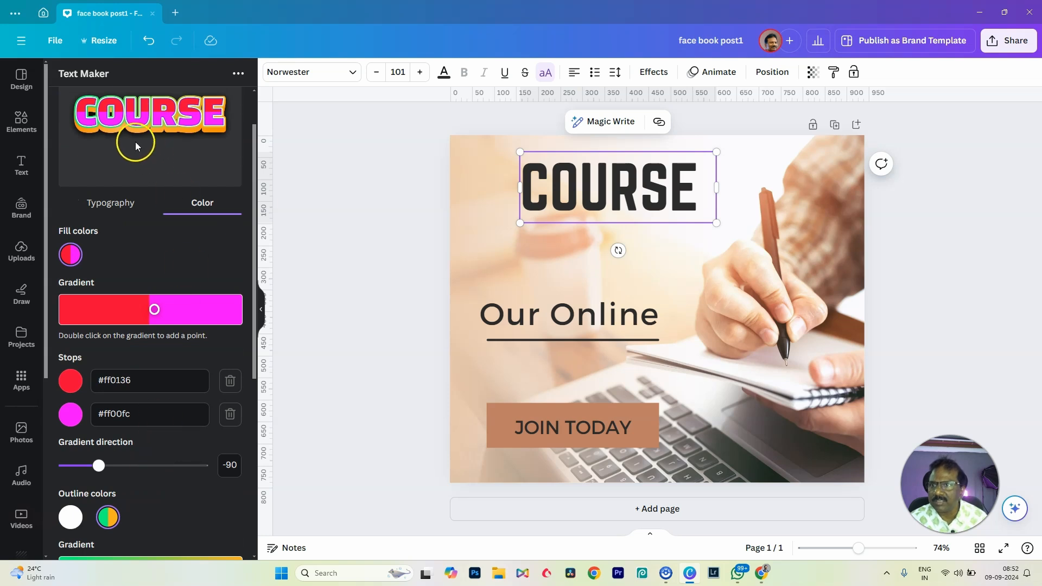
scroll(213, 435, "down", 5)
left_click(70, 507)
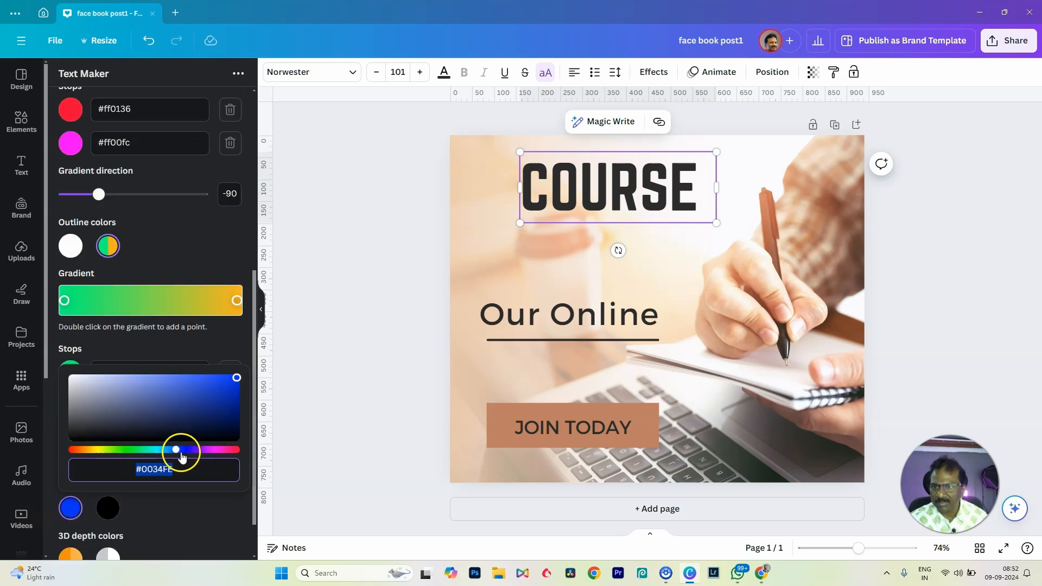
left_click_drag(176, 450, 197, 461)
left_click(196, 483)
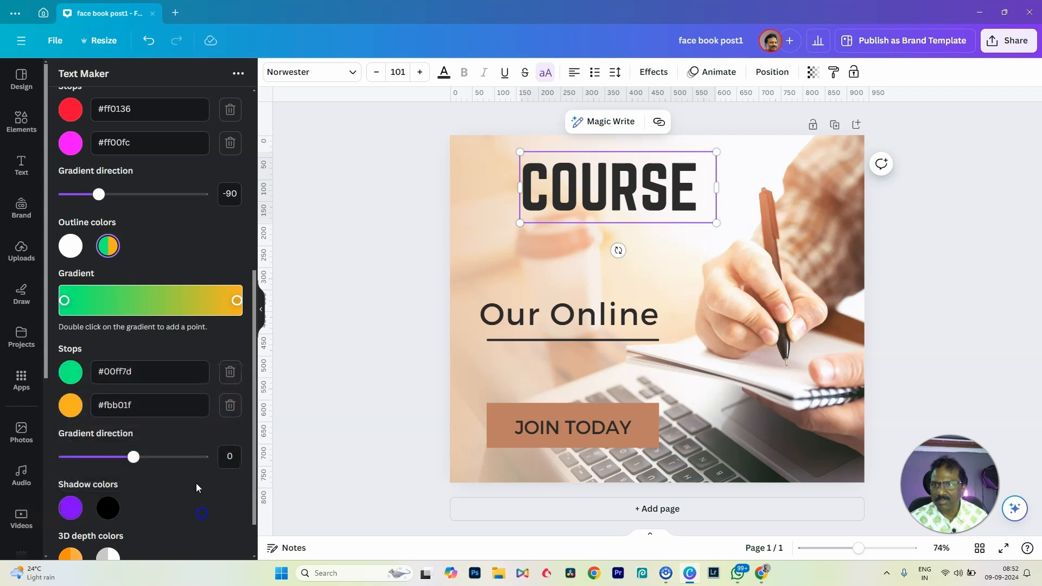
scroll(187, 206, "up", 5)
left_click(187, 204)
scroll(188, 206, "up", 2)
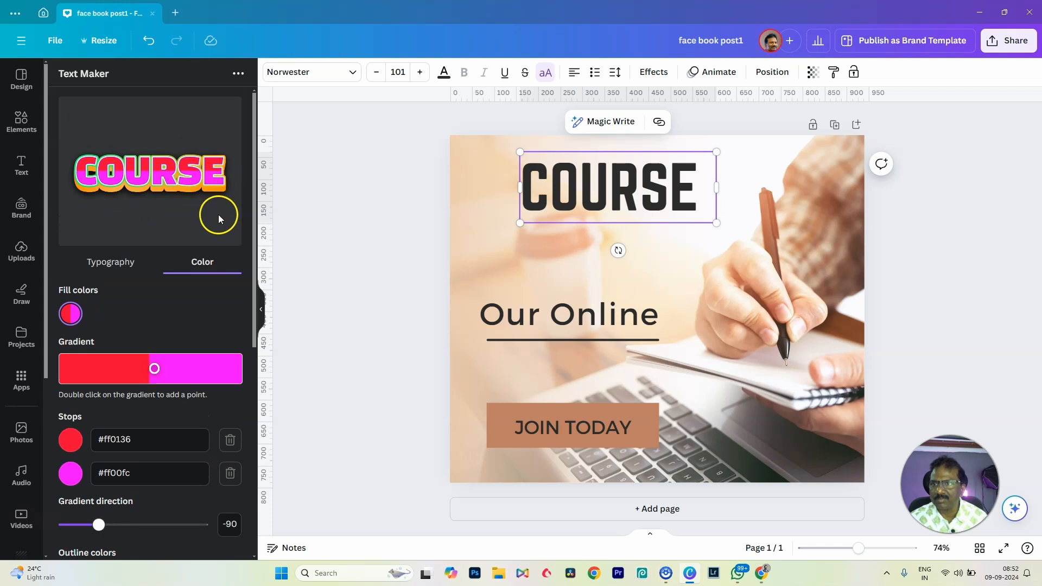
Step: Set the first gradient stop of the orange 3D depth color to blue #0056fd
scroll(218, 214, "down", 7)
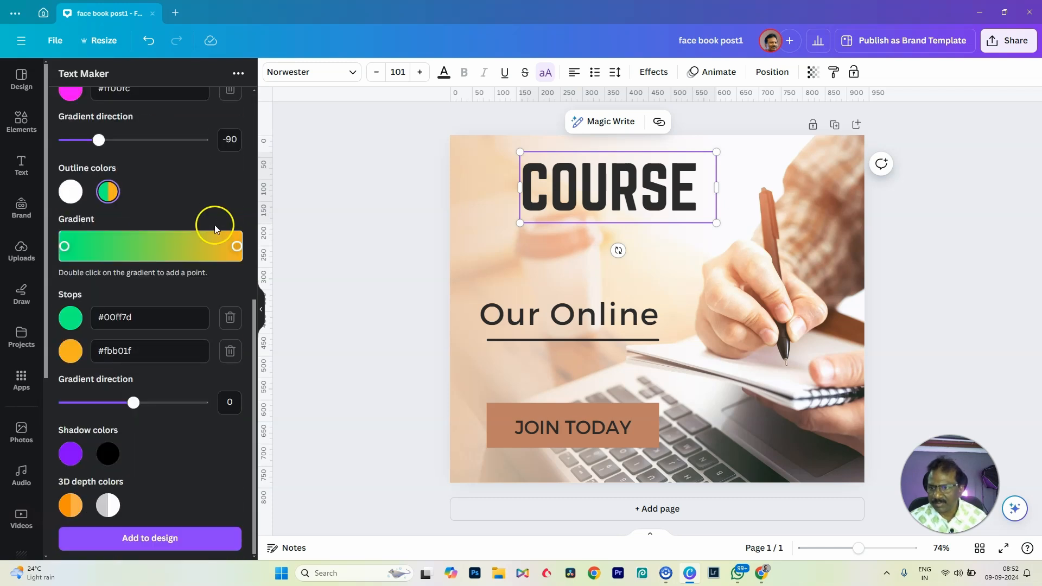
left_click(71, 506)
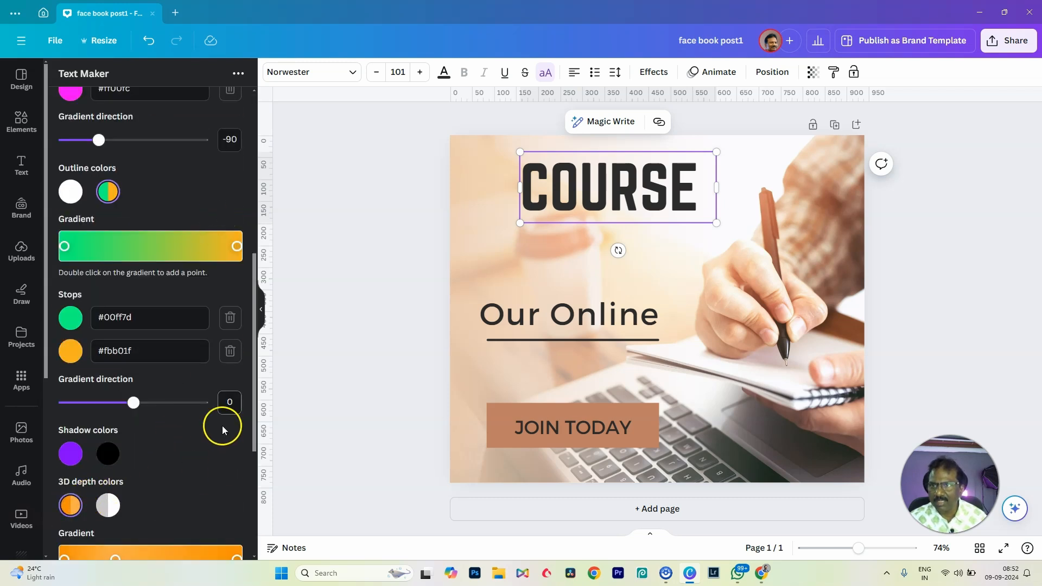
scroll(209, 247, "up", 7)
scroll(161, 360, "down", 7)
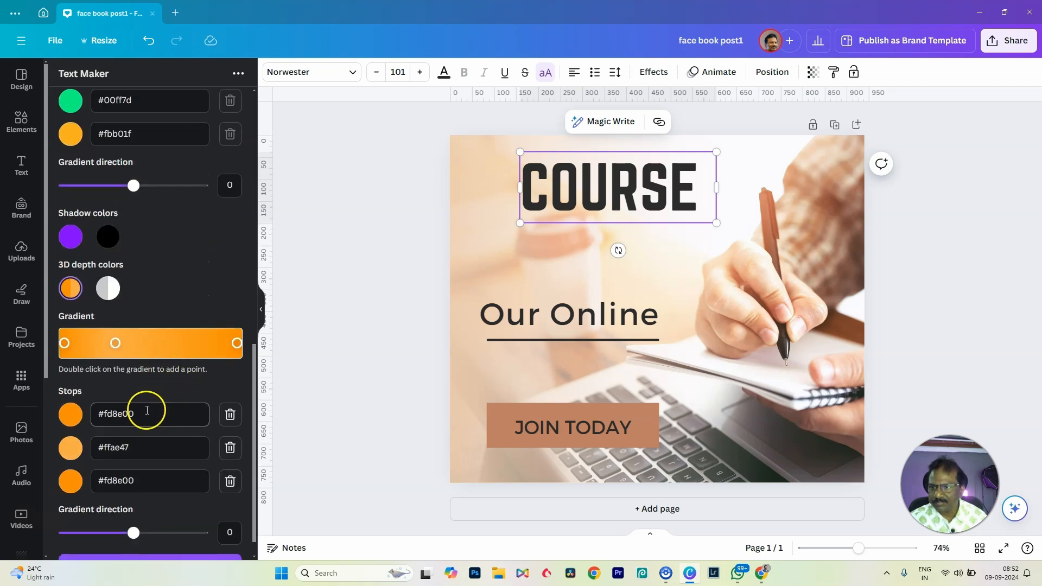
left_click(71, 415)
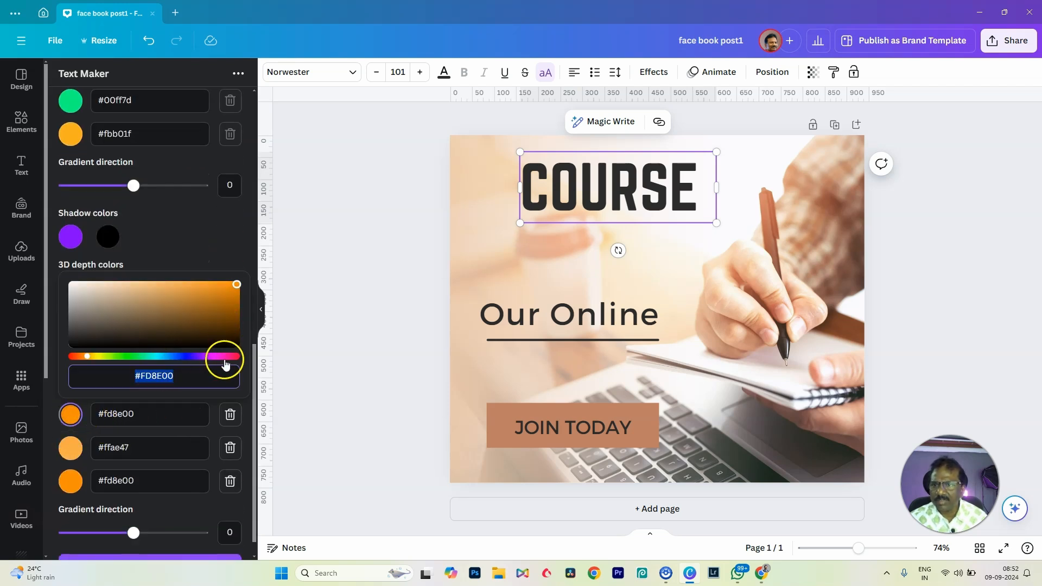
left_click_drag(190, 356, 172, 357)
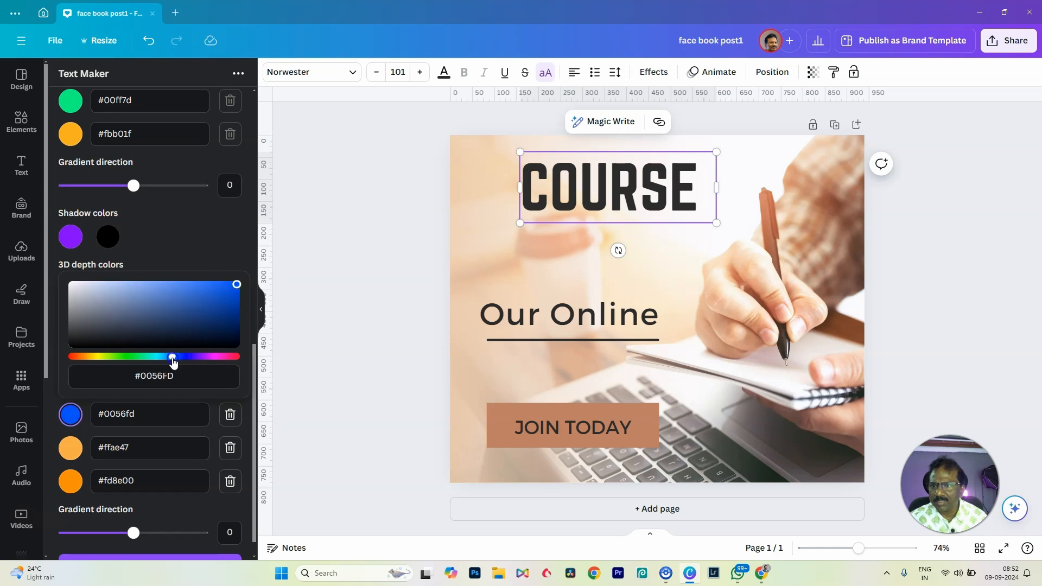
Step: Change the first gradient stop of the 3D depth color to light blue #00cffd and check the text preview
left_click_drag(173, 362, 161, 364)
left_click(197, 236)
scroll(198, 235, "up", 10)
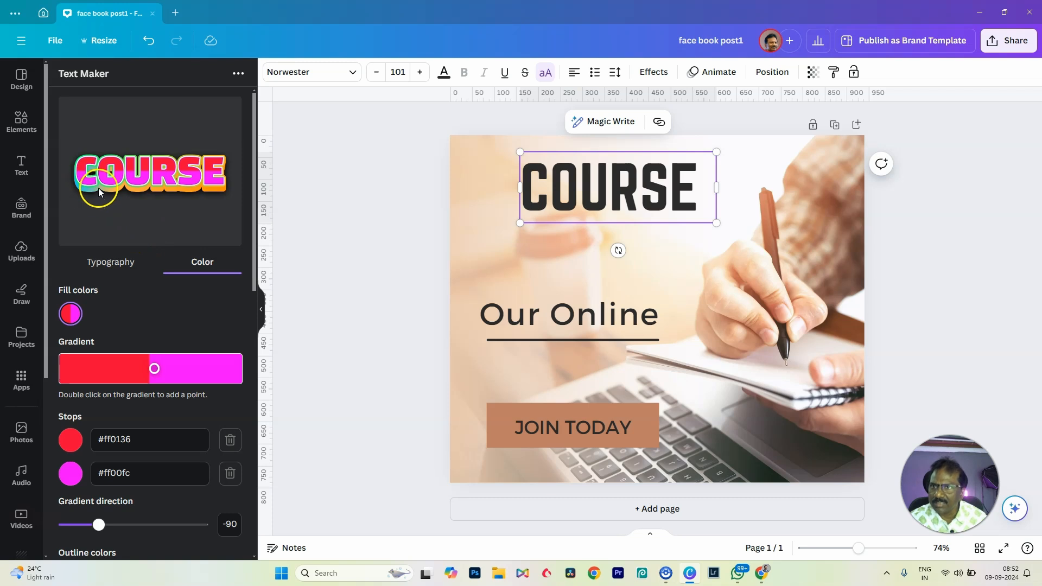
Step: Set the second and third gradient stops of the 3D depth color to blues #47a7ff and #005efd and check the preview
scroll(193, 226, "down", 10)
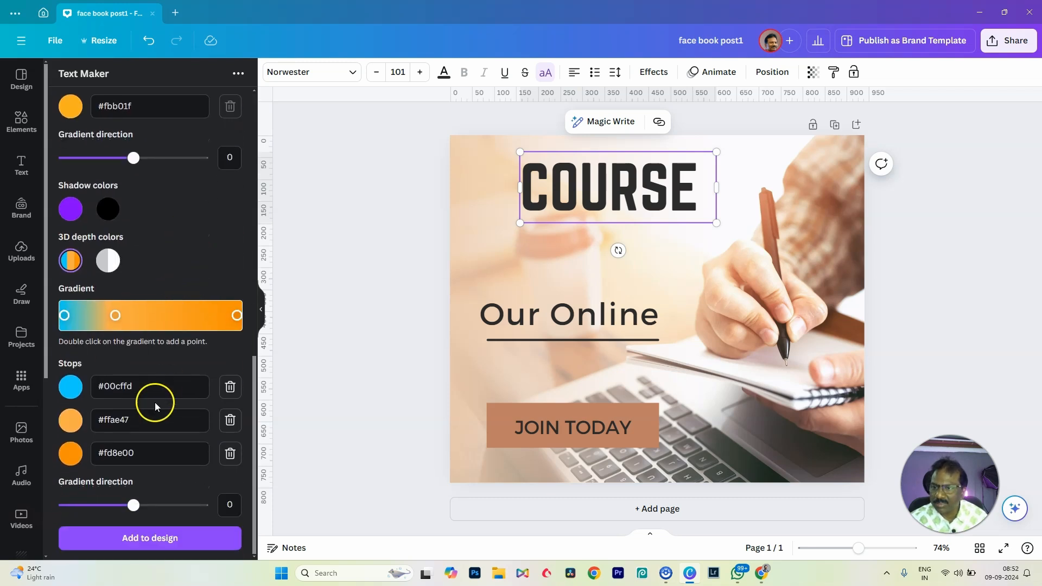
left_click(71, 421)
left_click_drag(181, 362, 168, 362)
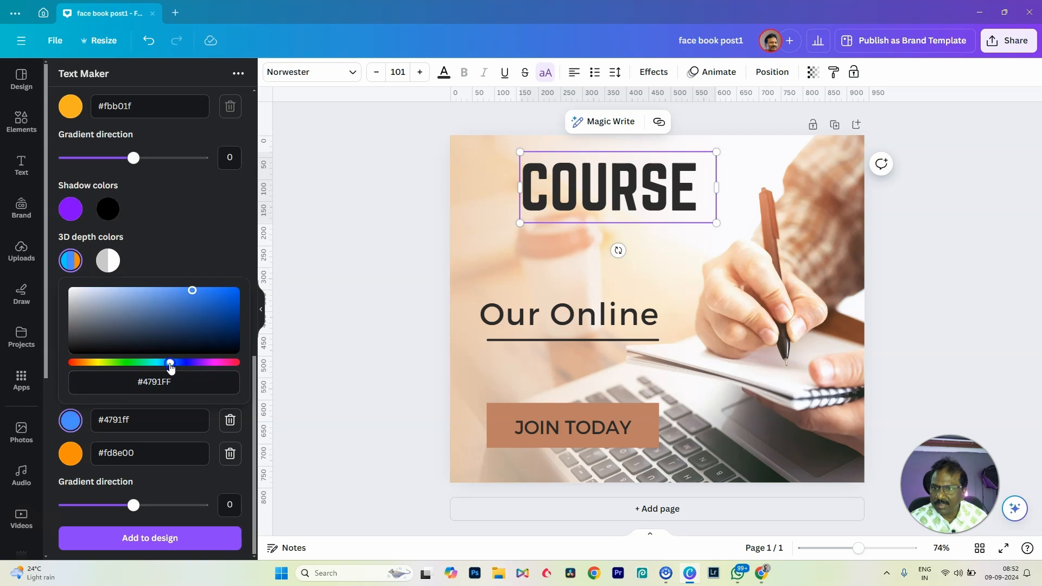
left_click(69, 451)
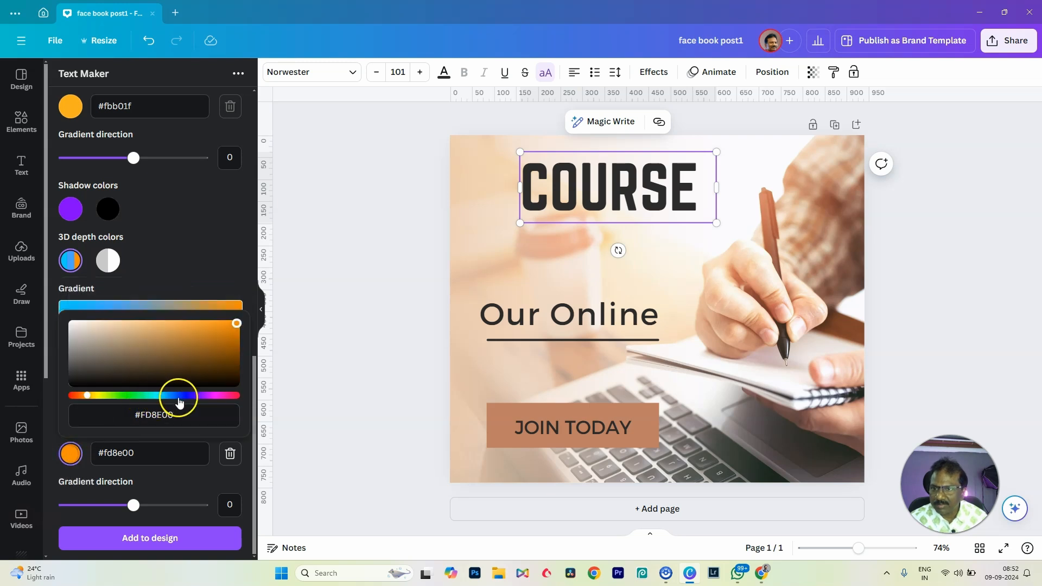
left_click_drag(177, 395, 172, 395)
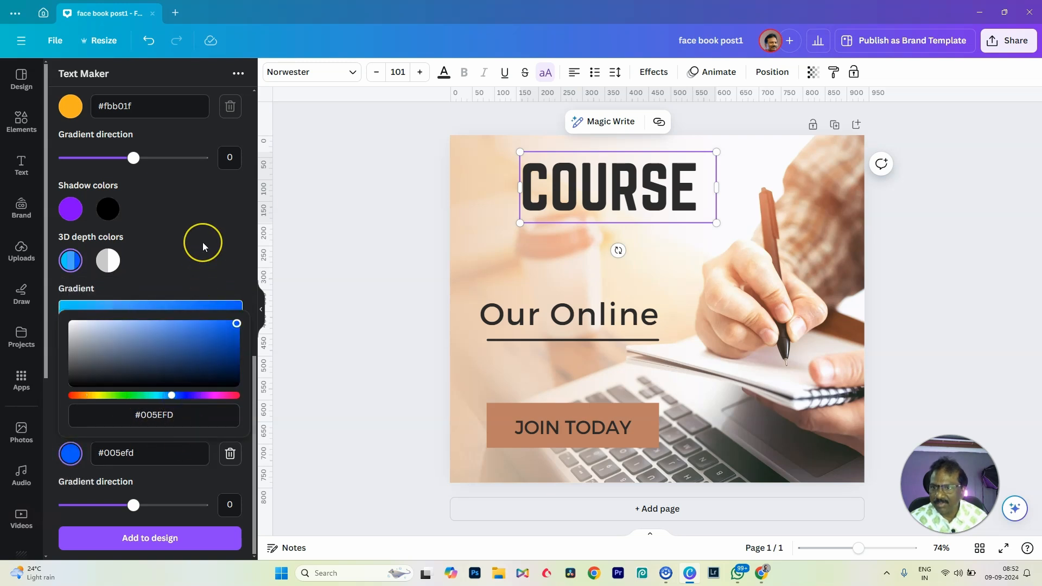
scroll(203, 242, "up", 10)
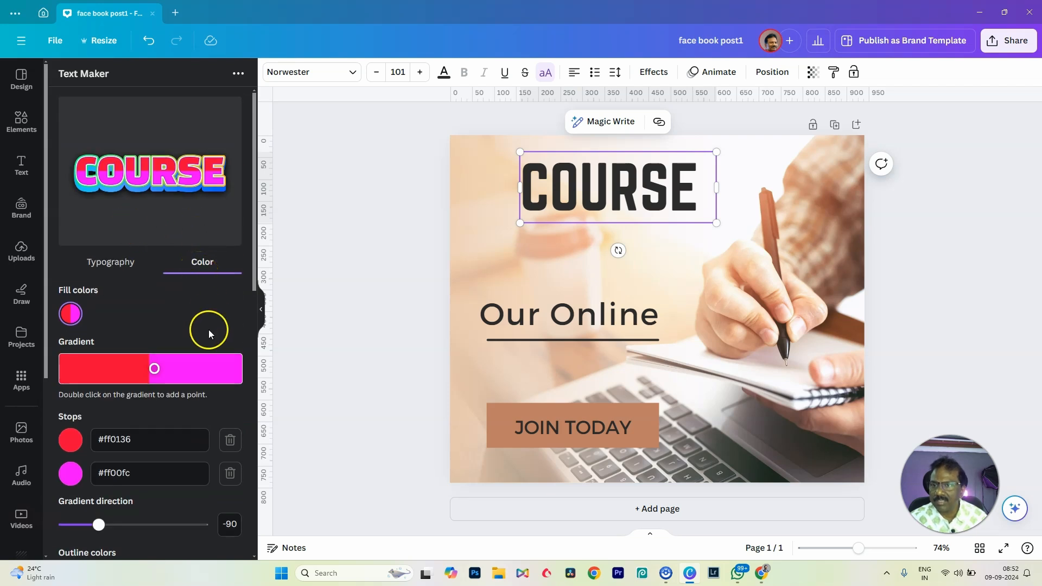
scroll(214, 315, "down", 10)
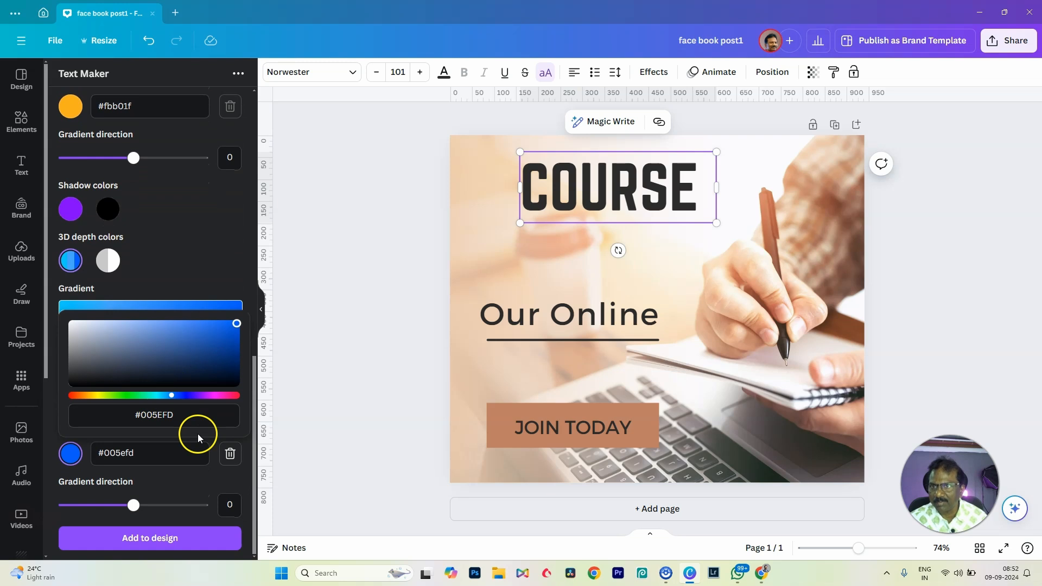
scroll(208, 235, "up", 3)
scroll(207, 235, "up", 8)
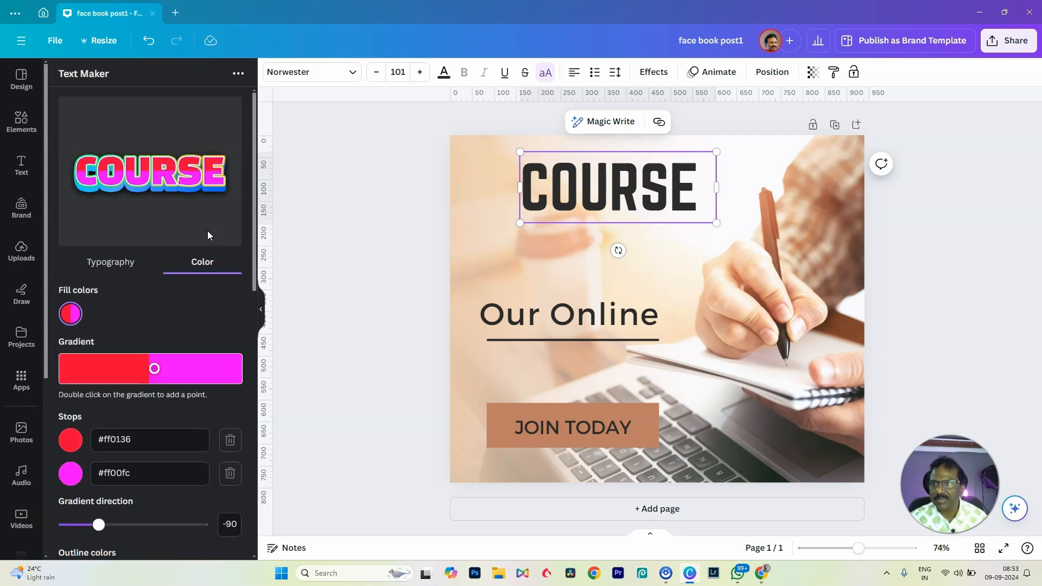
Step: Set the gradient direction of the 3D depth color to 81 and check the text preview
scroll(180, 356, "down", 12)
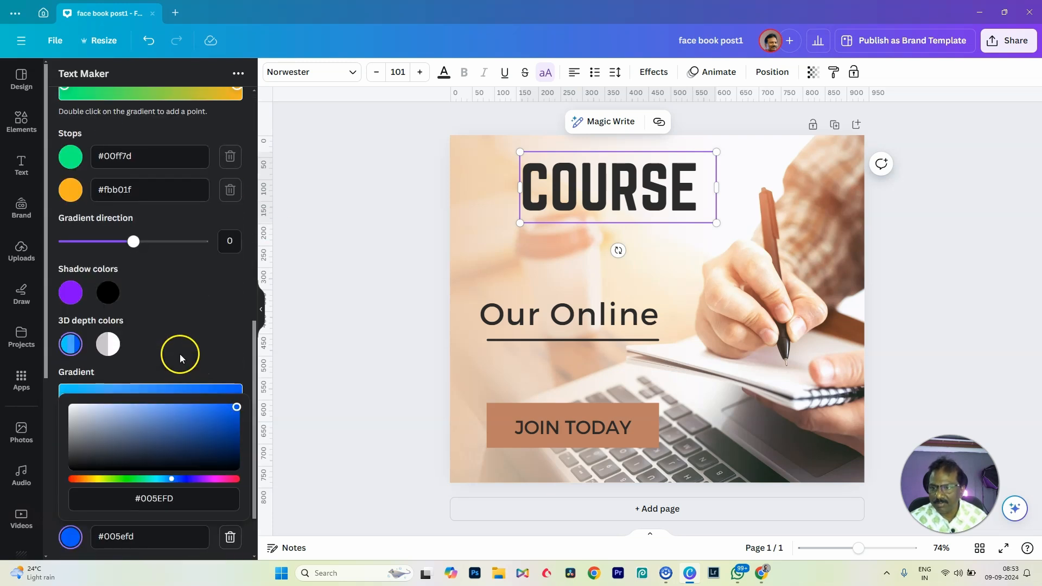
left_click_drag(133, 505, 166, 512)
scroll(174, 393, "up", 12)
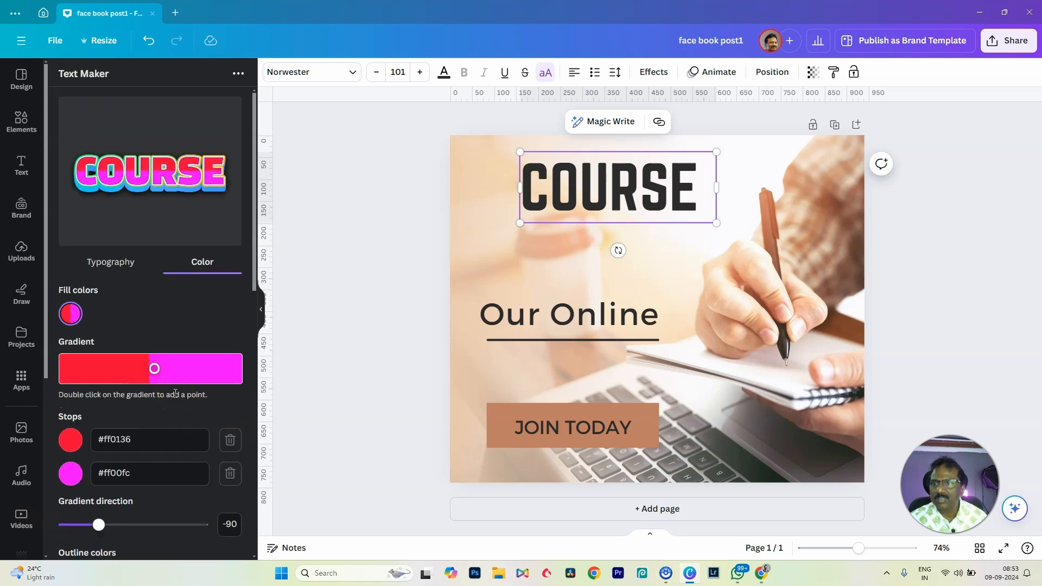
scroll(223, 419, "down", 9)
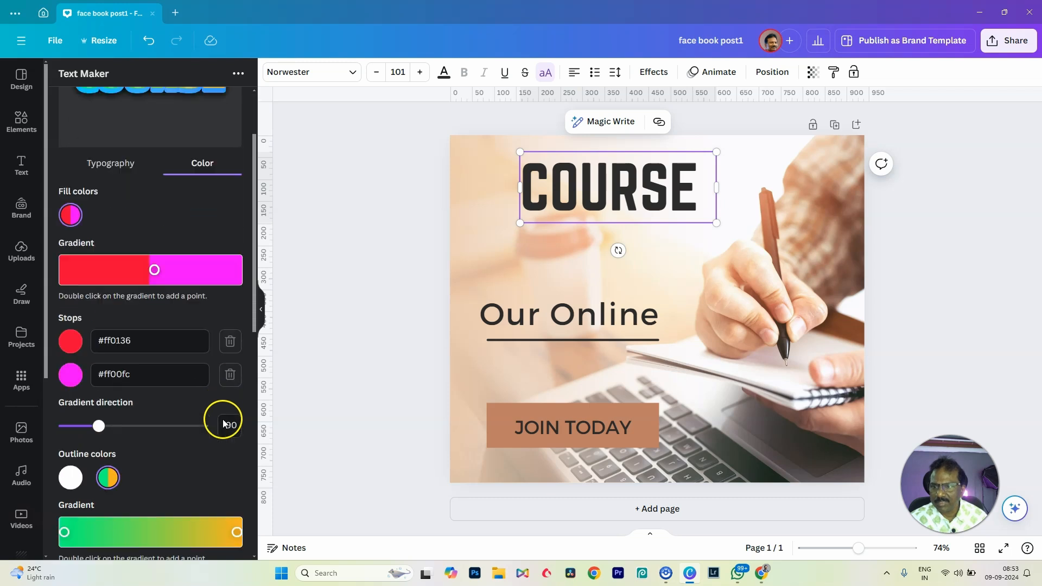
scroll(223, 418, "down", 2)
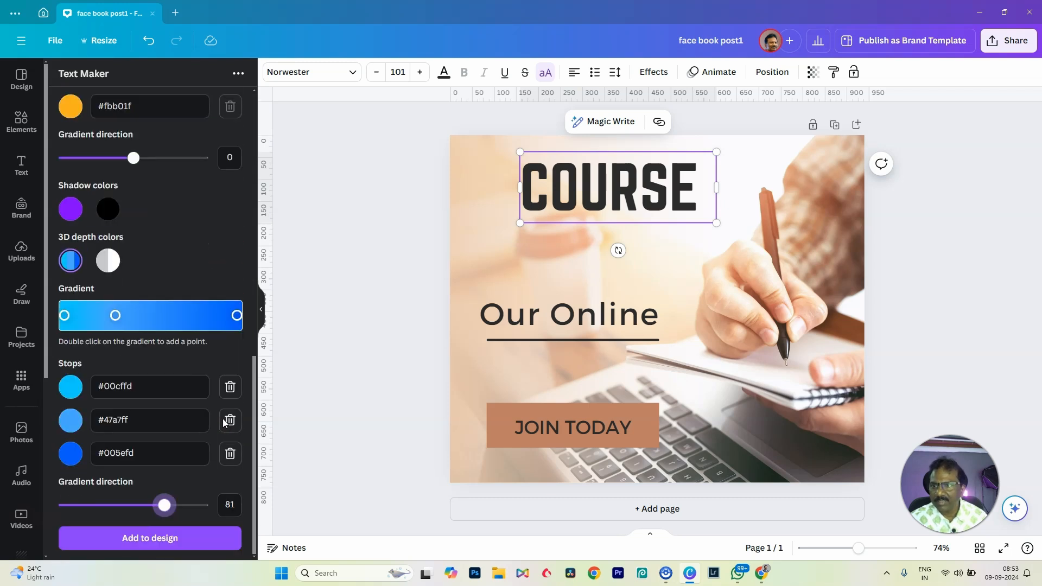
Step: Add the finished 3D COURSE text to the design and delete the plain black COURSE heading
left_click(162, 539)
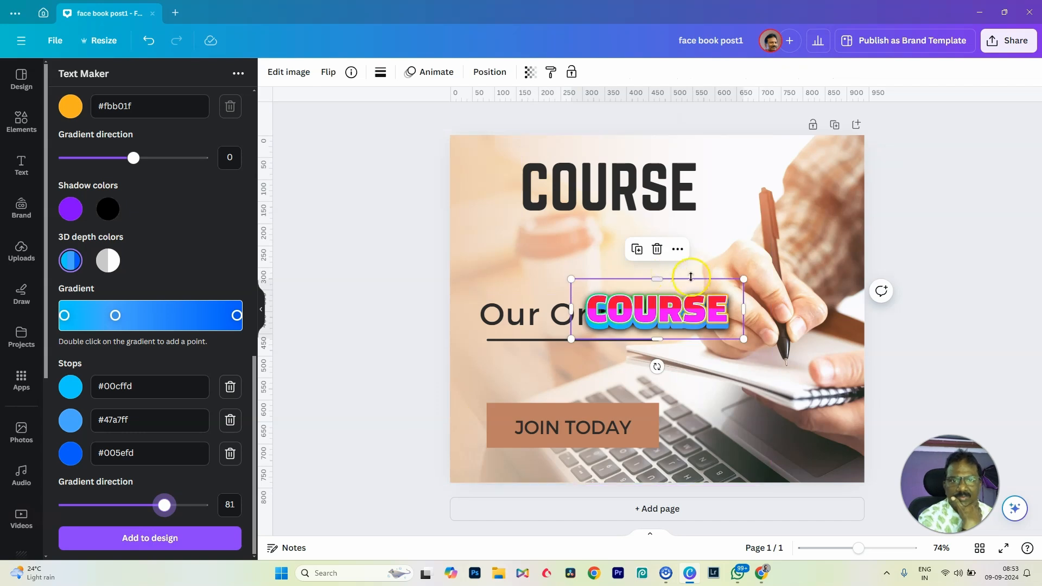
left_click_drag(687, 293, 624, 236)
left_click(642, 196)
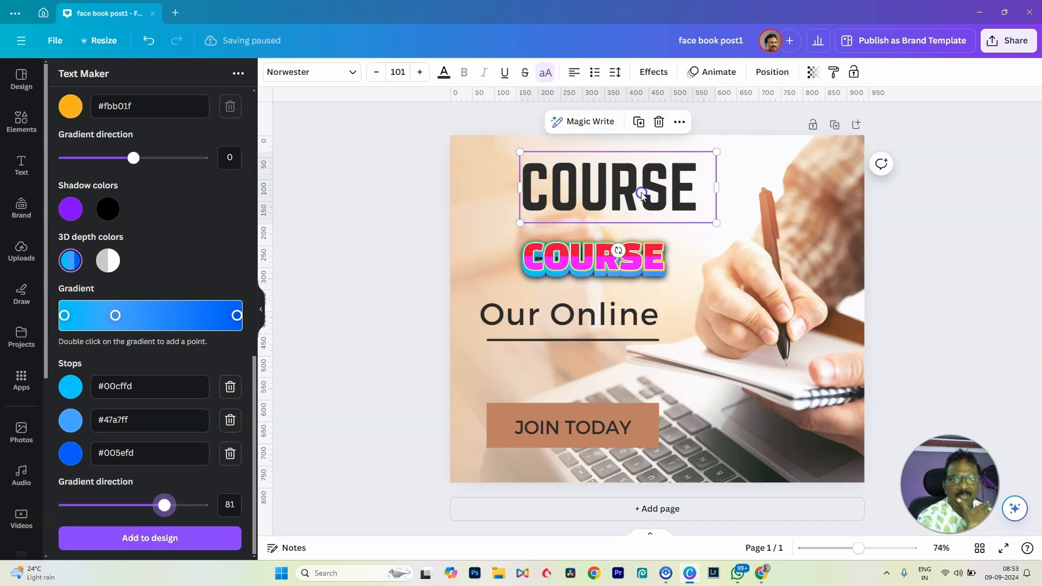
left_click(660, 122)
Step: Move the 3D COURSE text into the old heading's place above "Our Online" and enlarge it slightly
left_click_drag(562, 246, 497, 156)
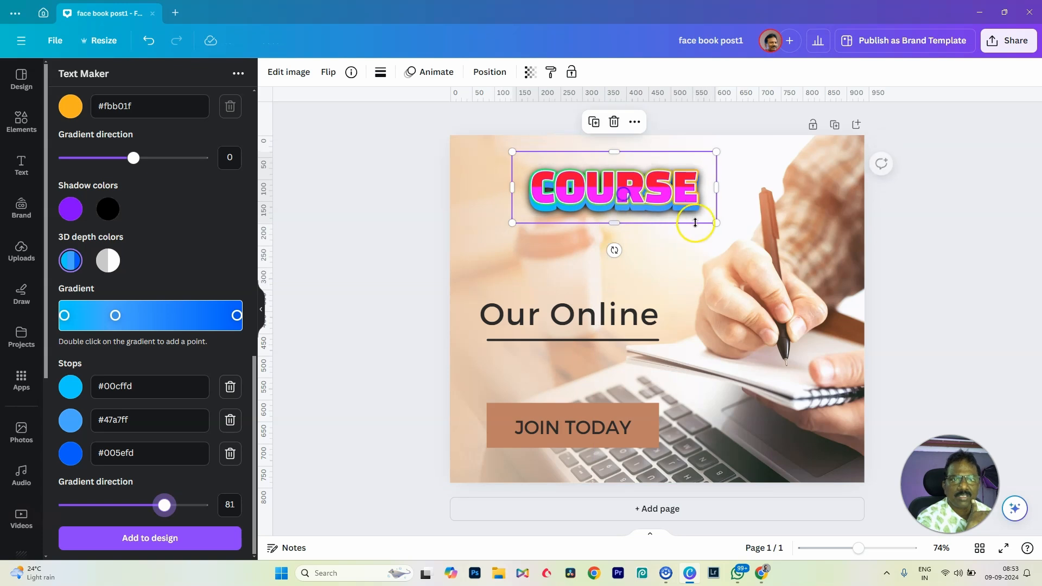
left_click_drag(718, 224, 737, 233)
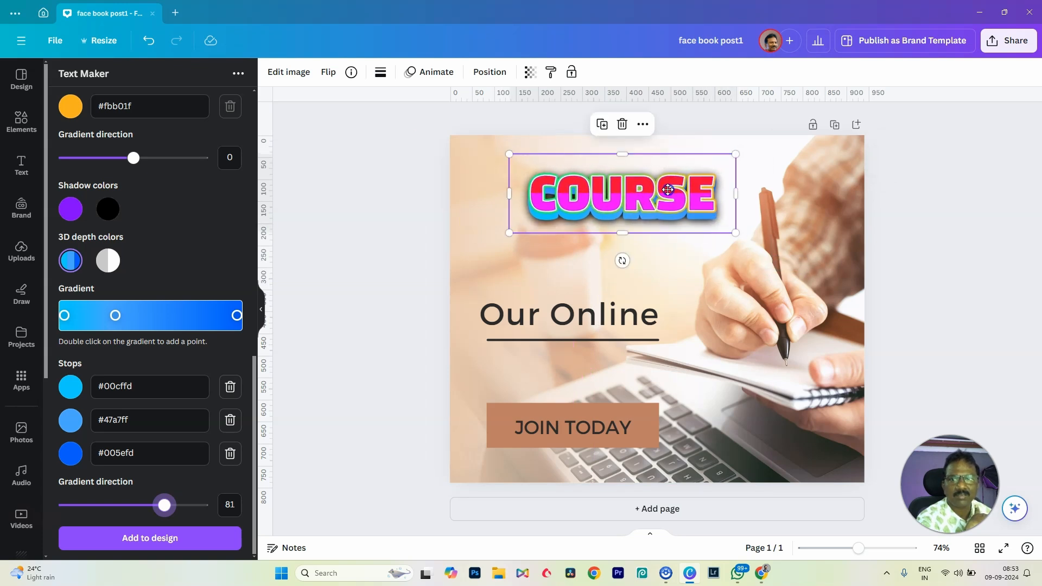
left_click(371, 236)
Step: Review the typography and color settings available for the COURSE text effect
scroll(144, 177, "up", 10)
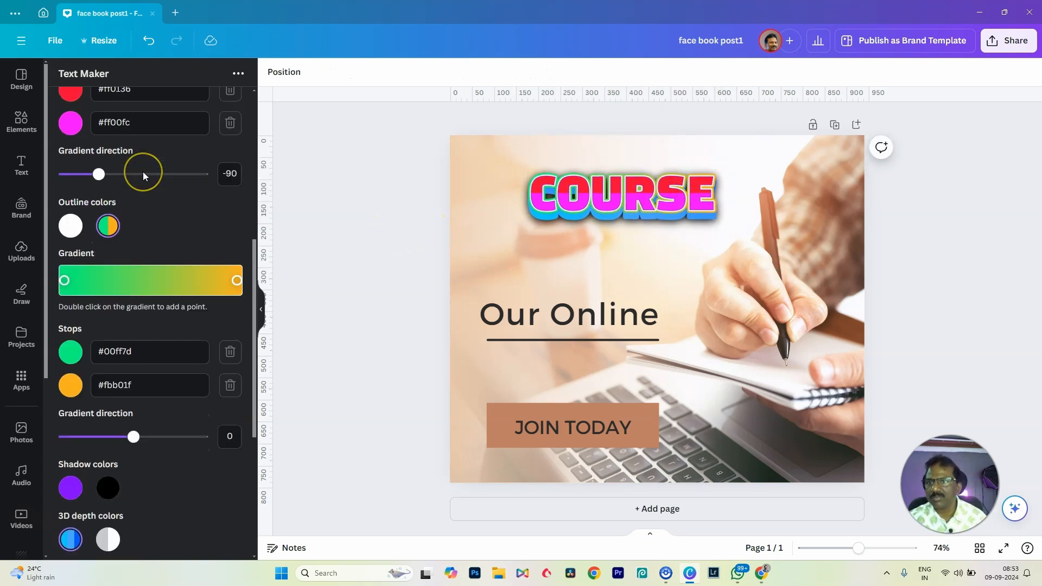
left_click(116, 262)
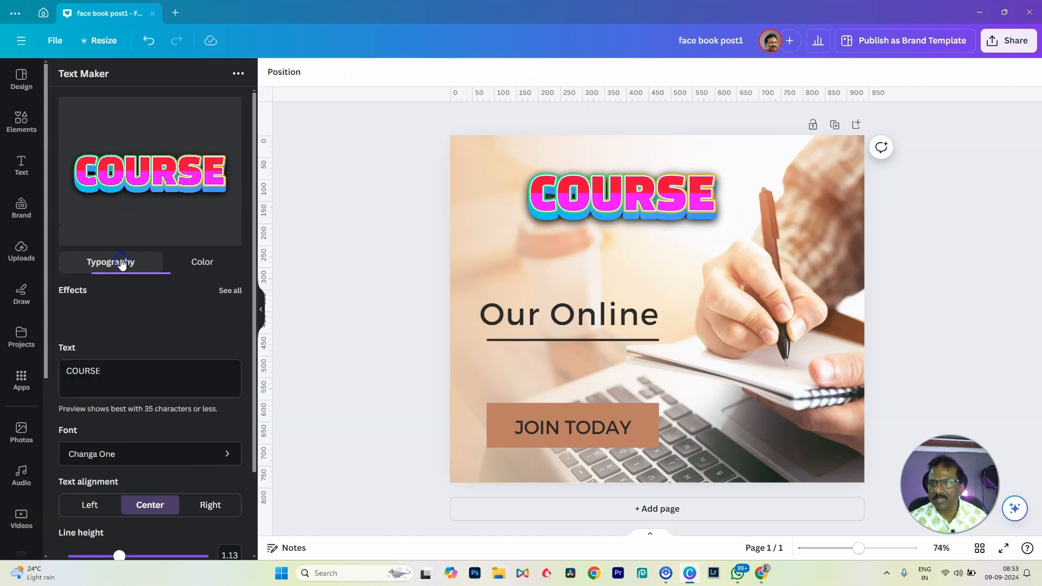
scroll(156, 374, "down", 3)
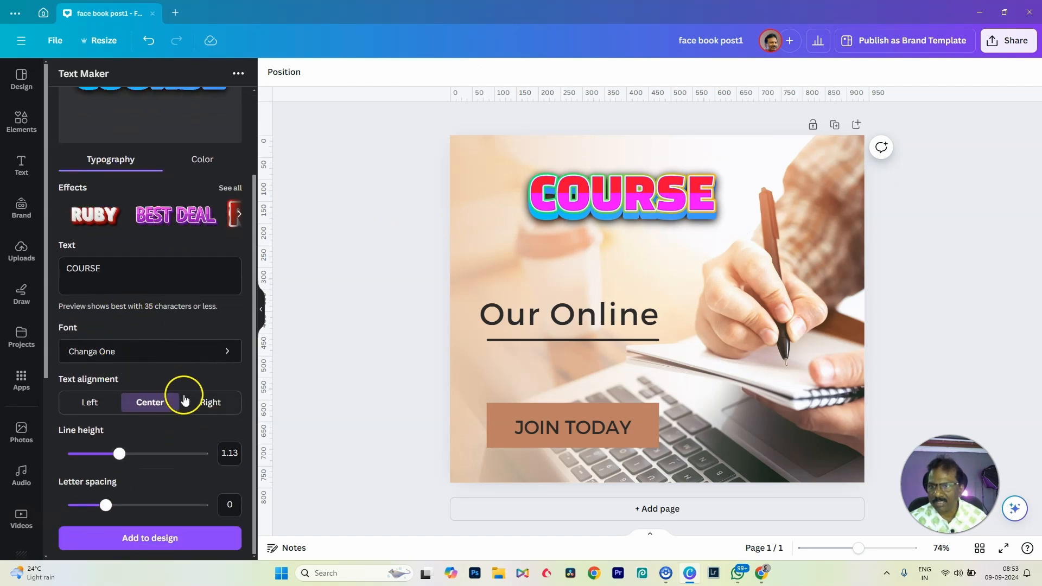
scroll(181, 385, "up", 3)
left_click(201, 263)
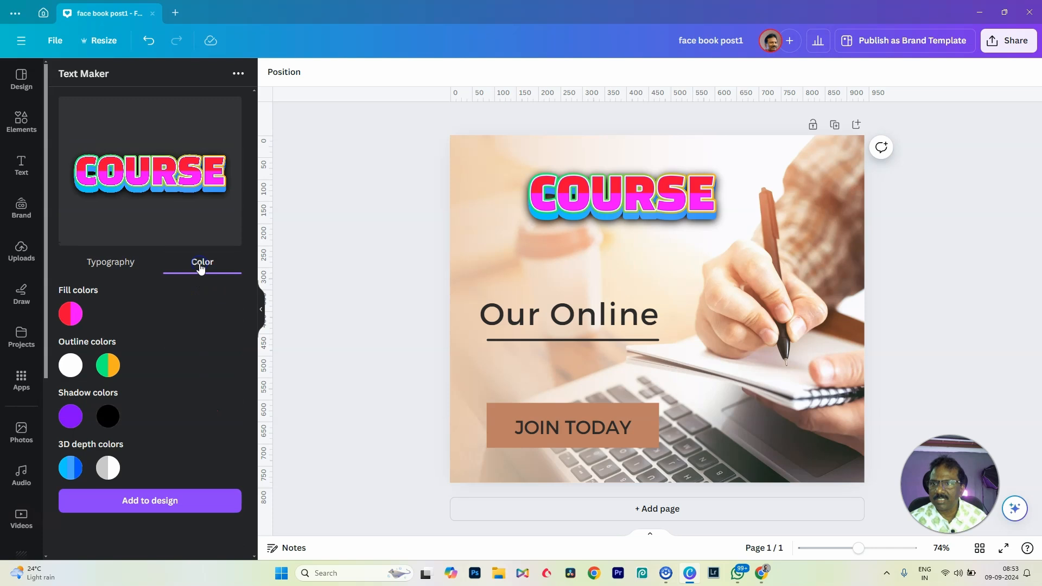
left_click(109, 263)
scroll(142, 323, "down", 2)
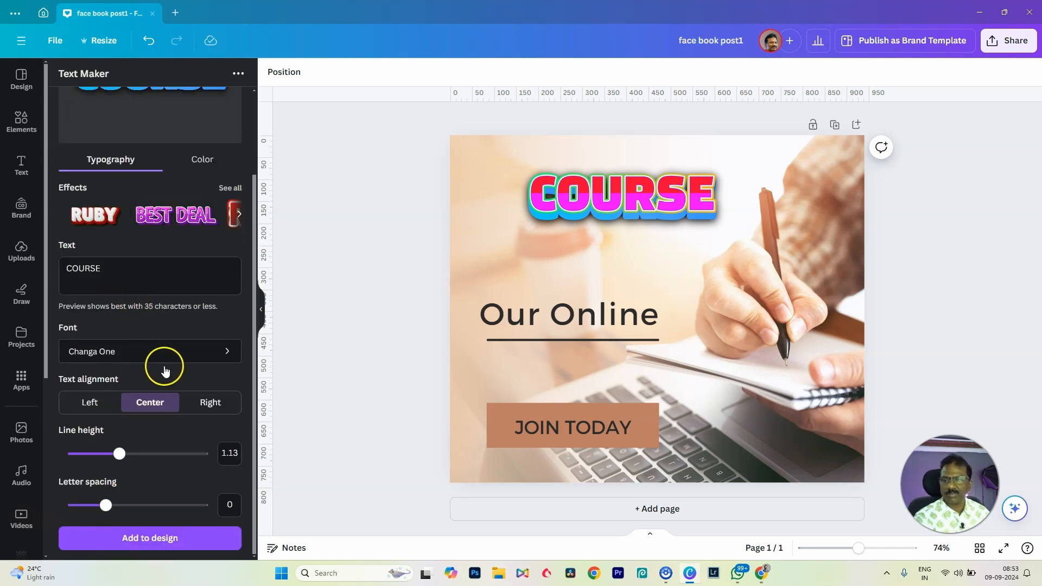
scroll(165, 369, "up", 2)
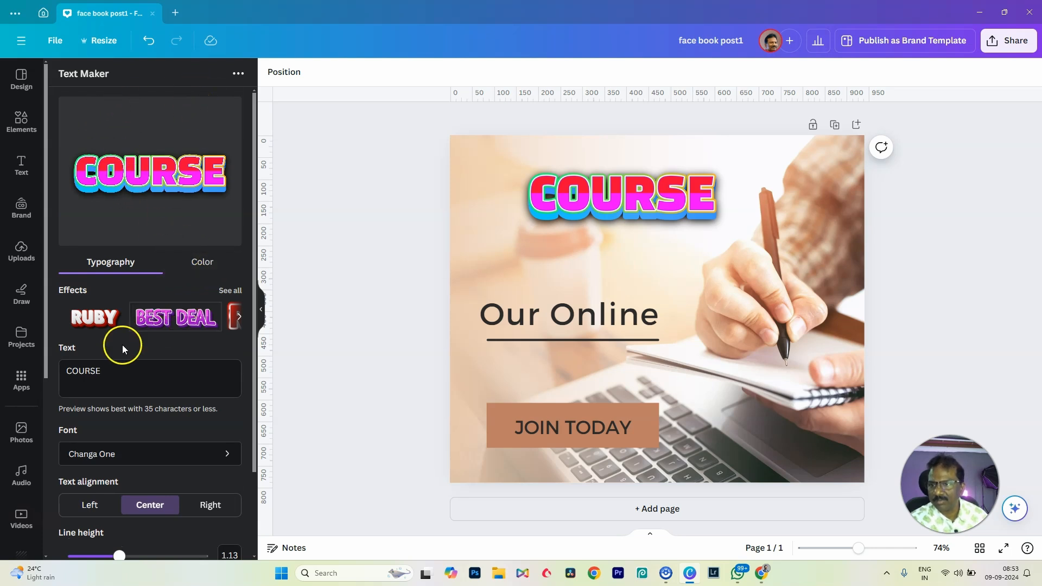
Step: Apply the Glow effect from the Neon category to the COURSE text in the Text Maker preview
left_click(227, 295)
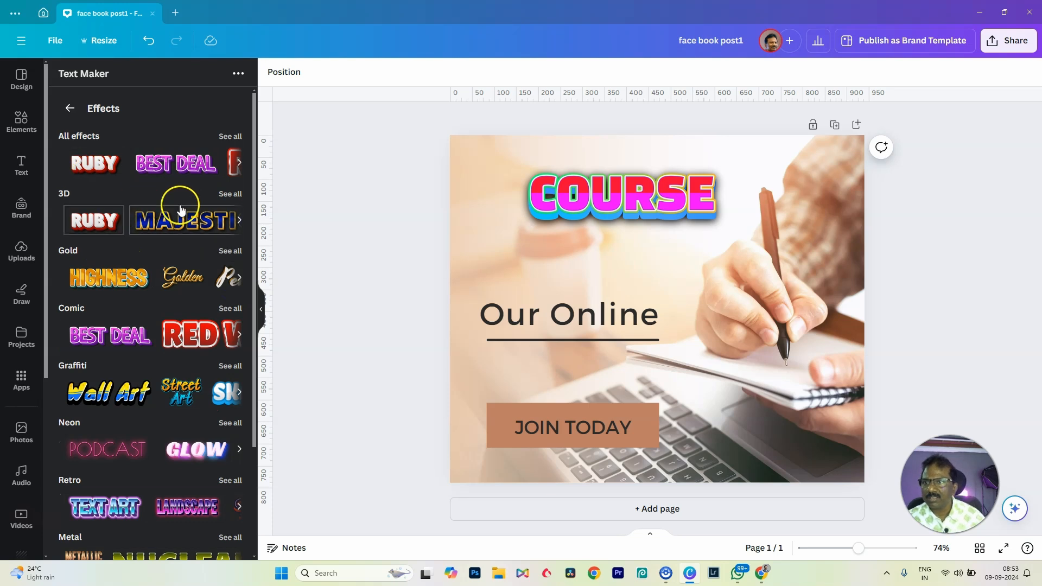
scroll(184, 363, "down", 1)
scroll(183, 361, "down", 2)
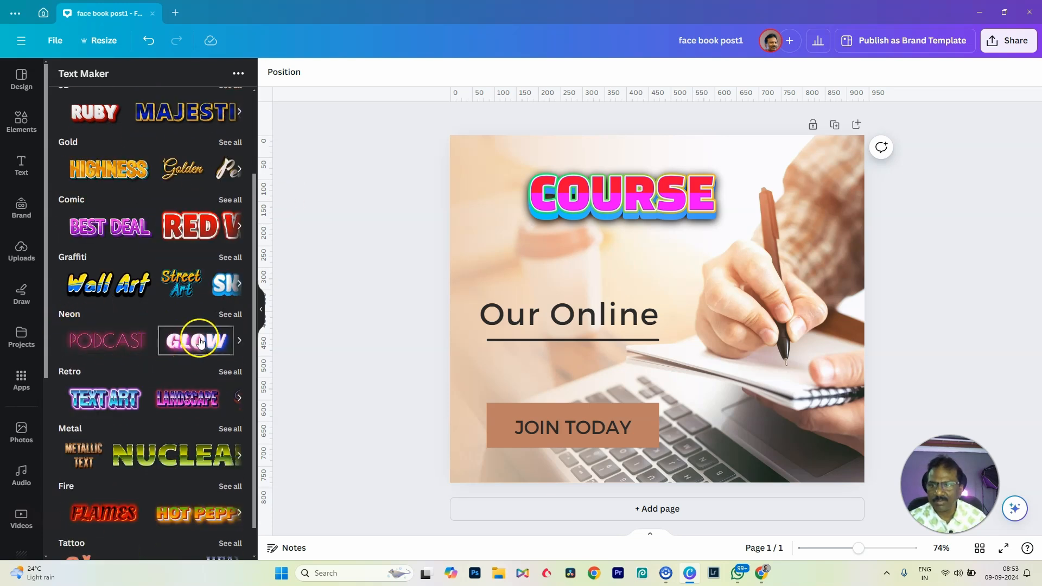
left_click(200, 341)
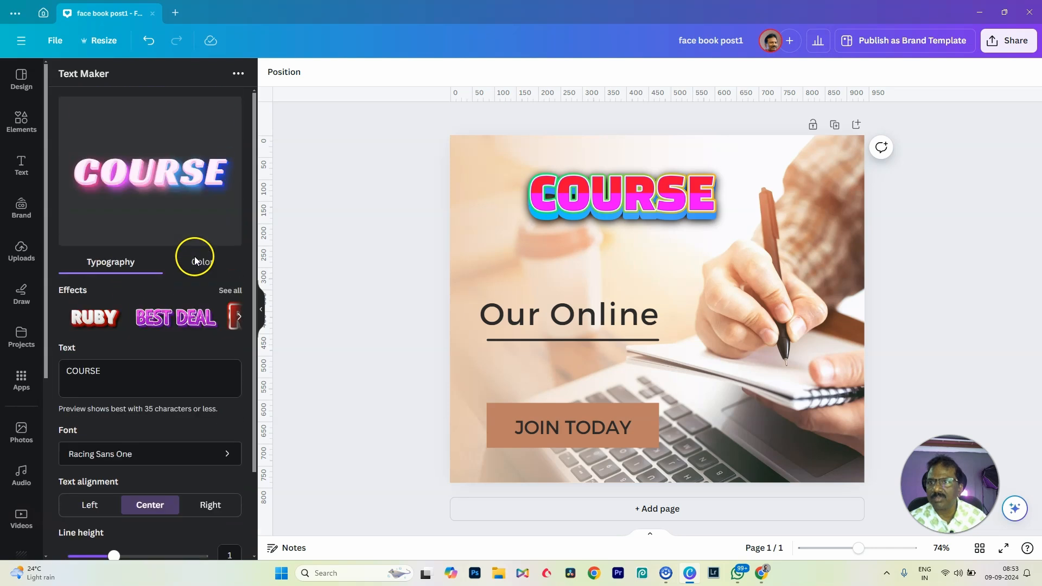
Step: Browse the full list of text effect categories, from 3D and Gold down to Fire and Tattoo
left_click(230, 291)
scroll(174, 342, "down", 3)
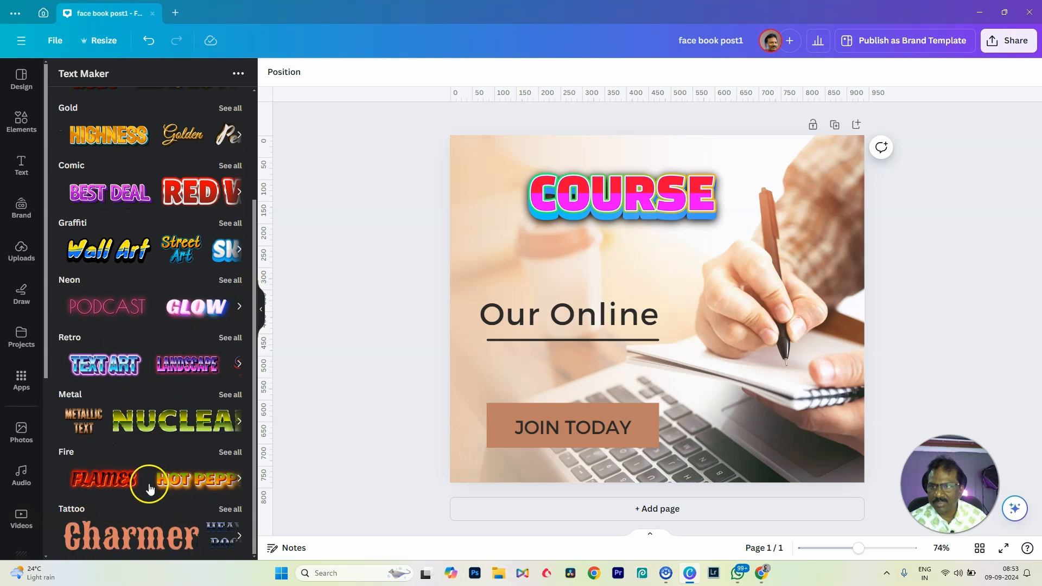
scroll(126, 172, "up", 3)
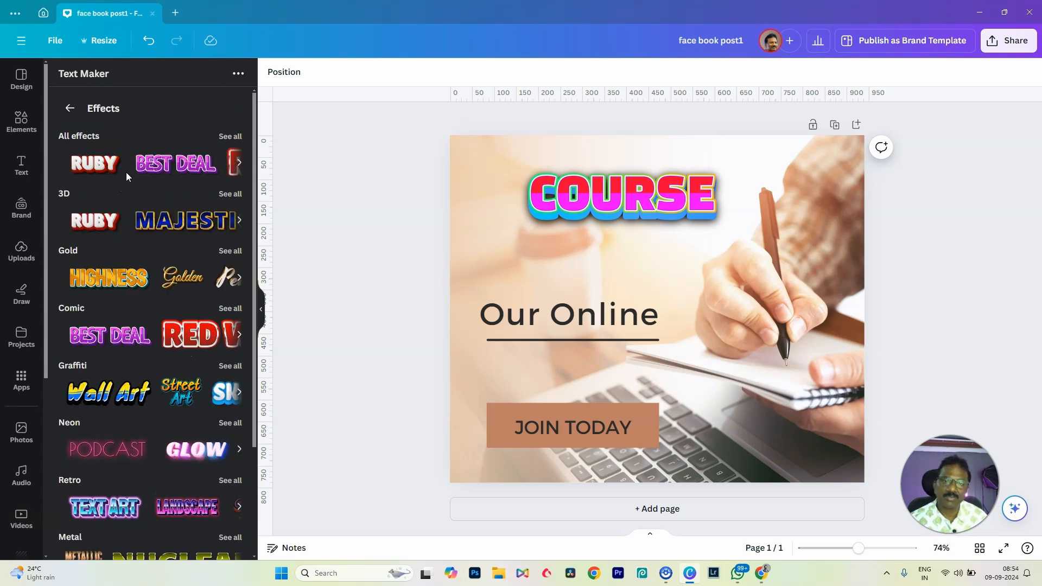